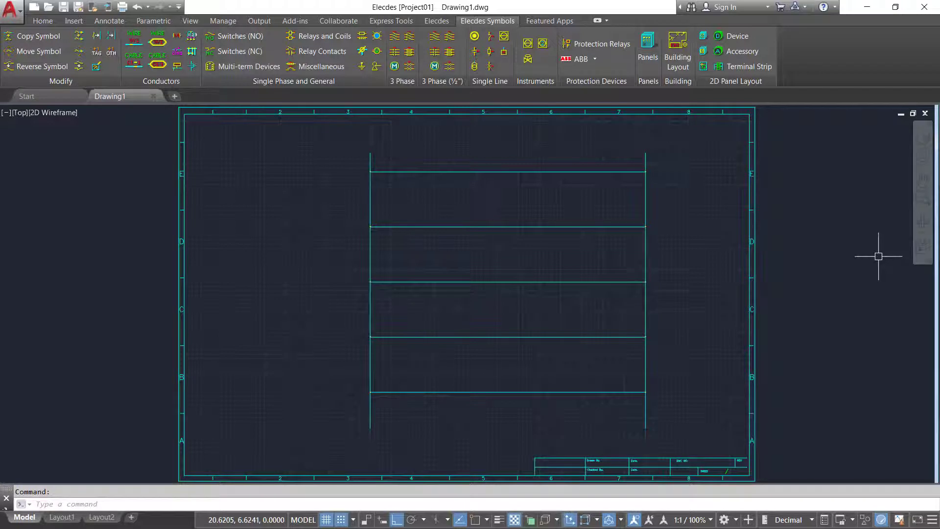
- Place a normally open mushroom-head pushbutton on the top rung of the ladder
click(923, 199)
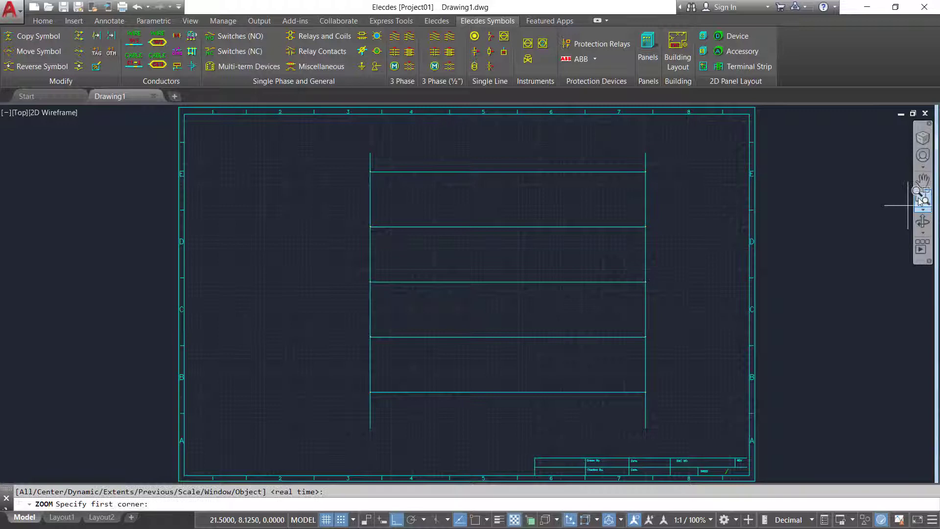
click(694, 247)
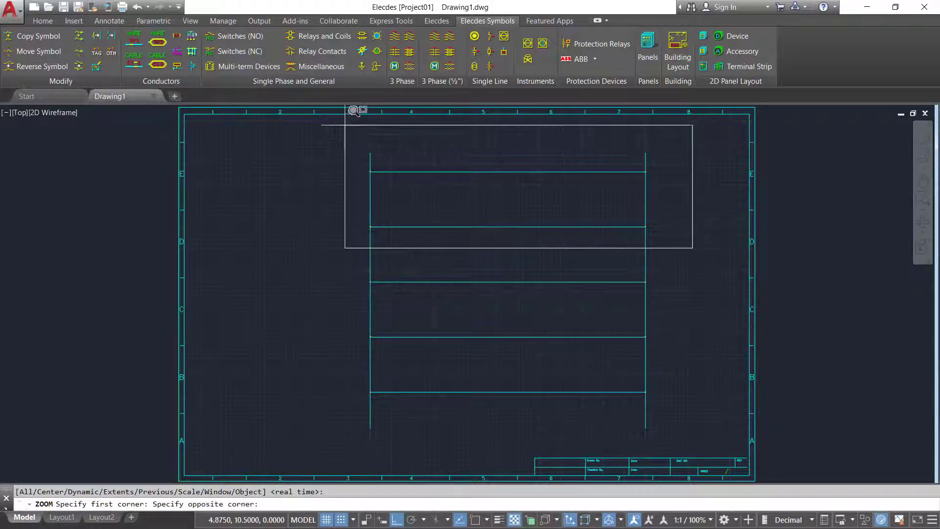
click(346, 110)
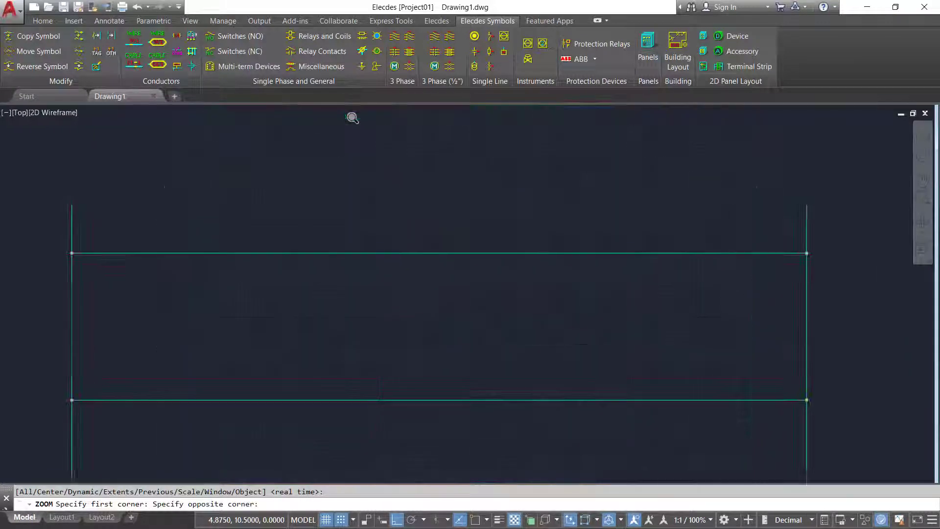
click(238, 37)
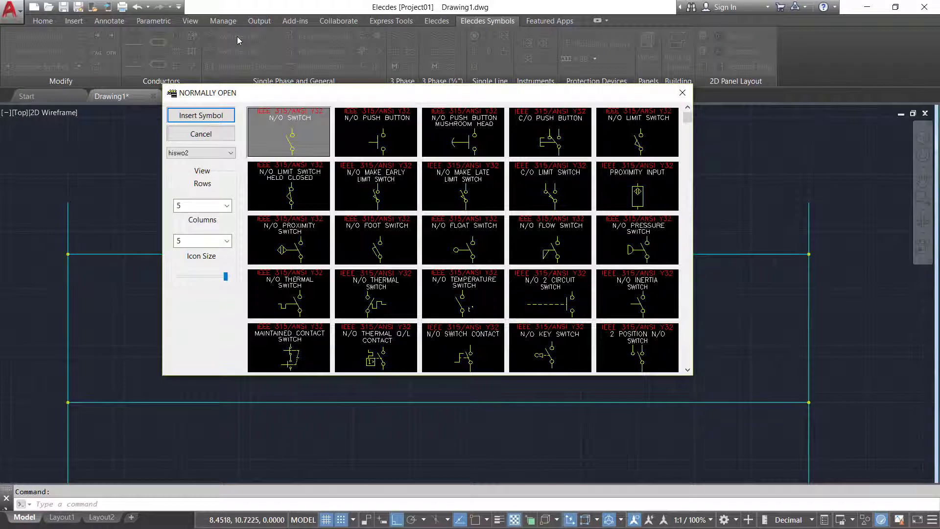
click(462, 139)
click(223, 115)
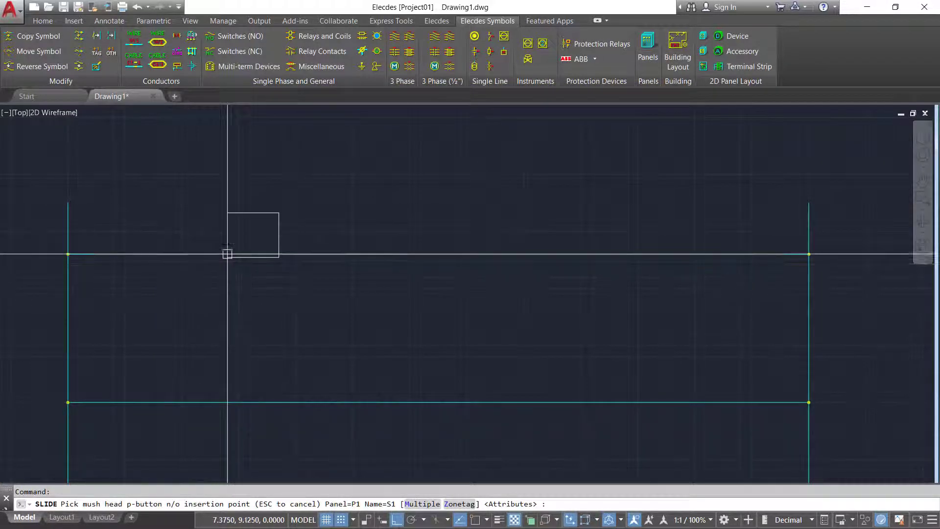
click(227, 254)
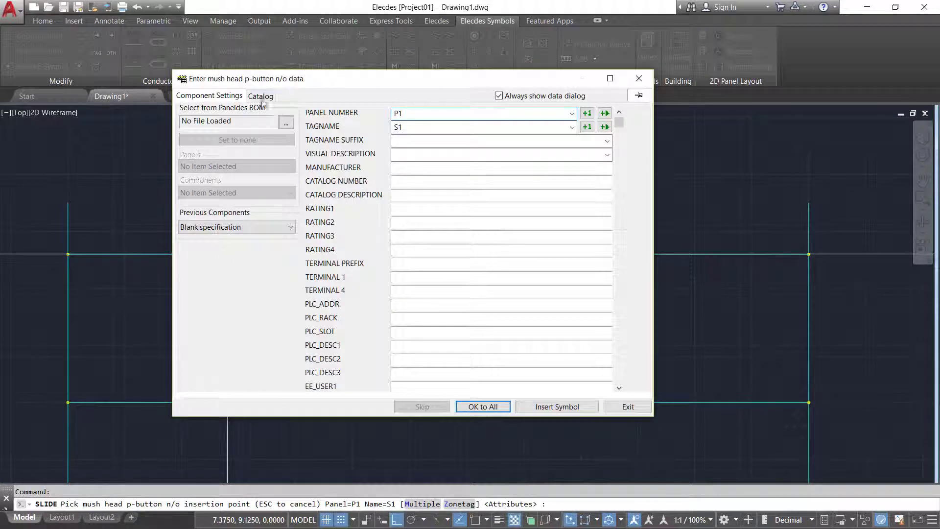
- Assign Telemecanique catalog part XB6-AS8349B and insert the pushbutton as S1
click(261, 97)
click(274, 156)
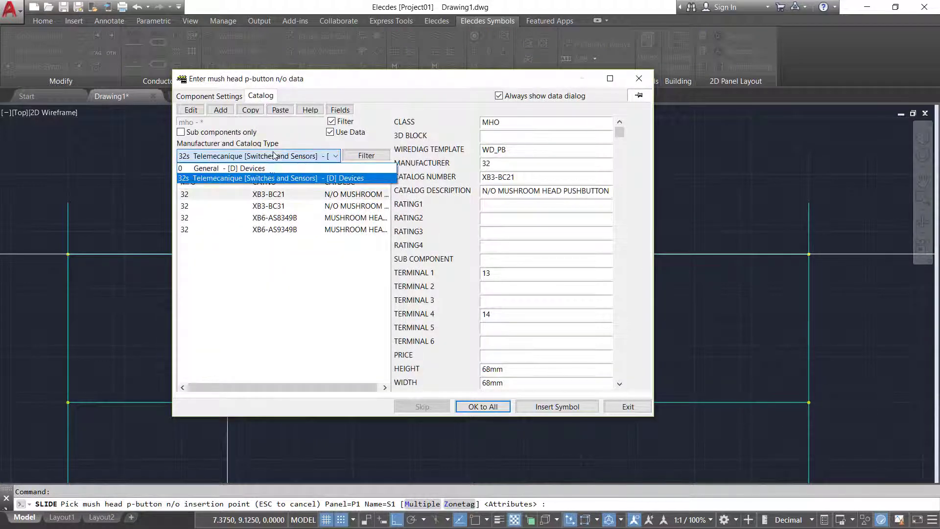
click(269, 178)
click(277, 218)
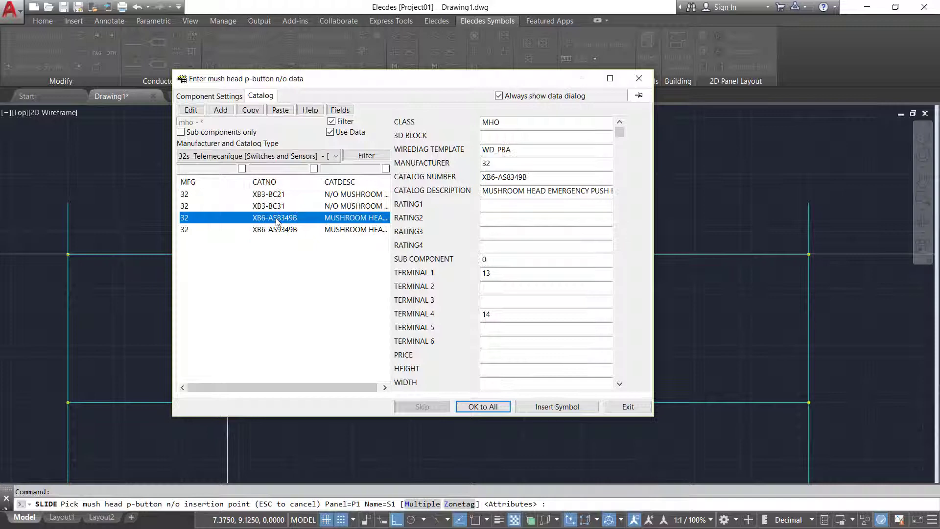
click(545, 410)
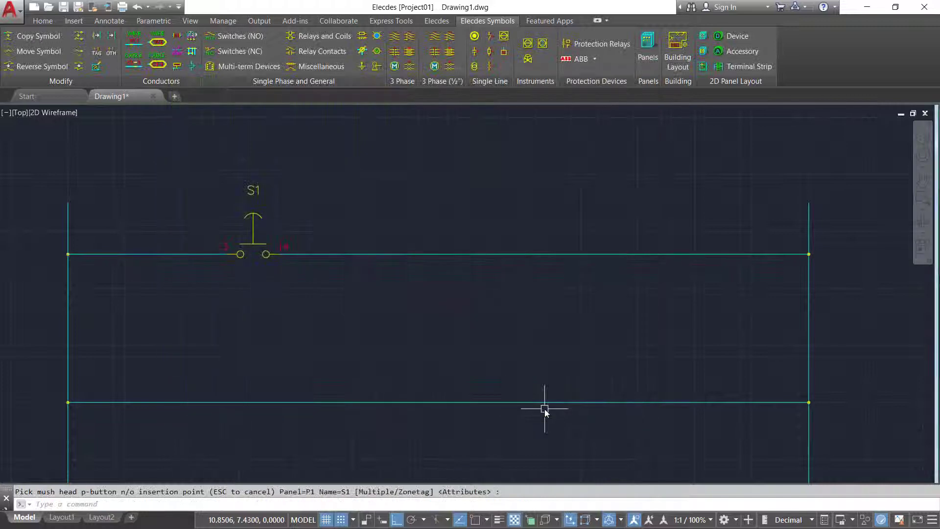
- Insert plain coil K1, rated 24V DC with terminals A1/A2, on the top rung right of S1
click(319, 38)
click(555, 142)
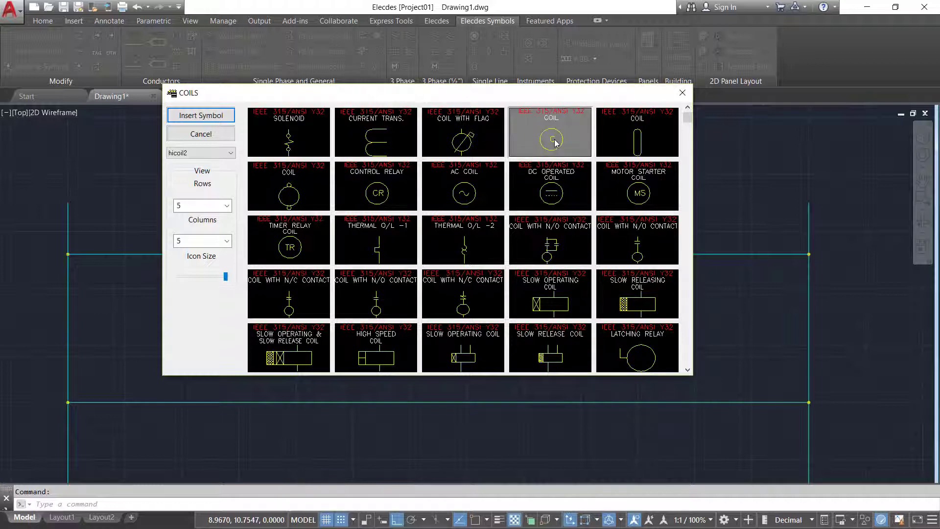
click(200, 115)
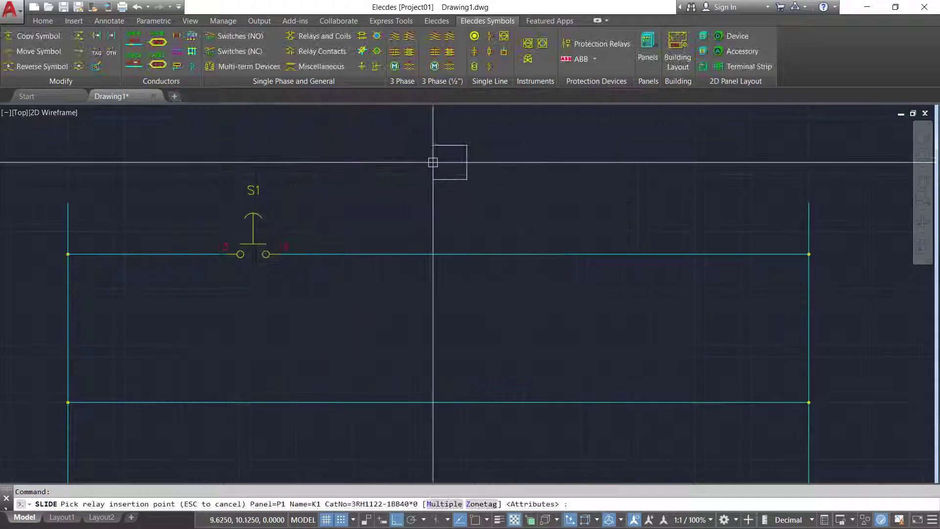
click(535, 251)
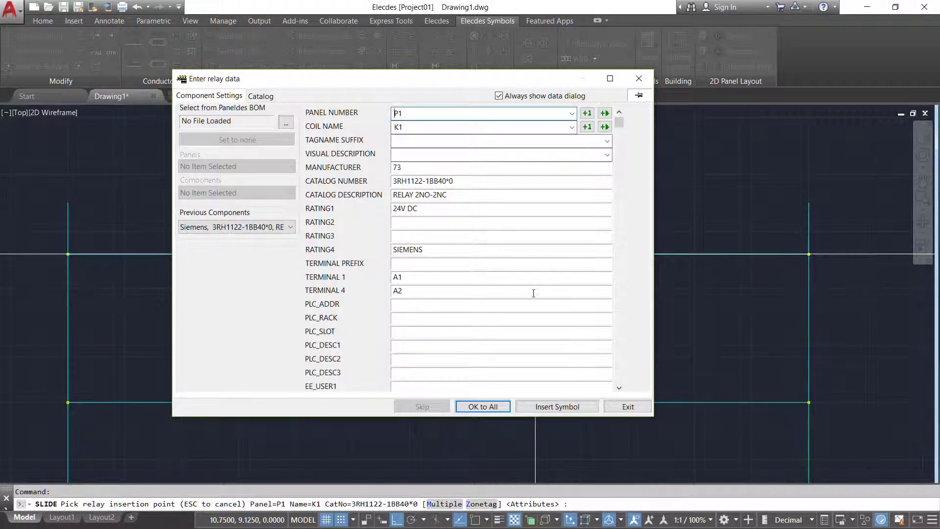
click(557, 406)
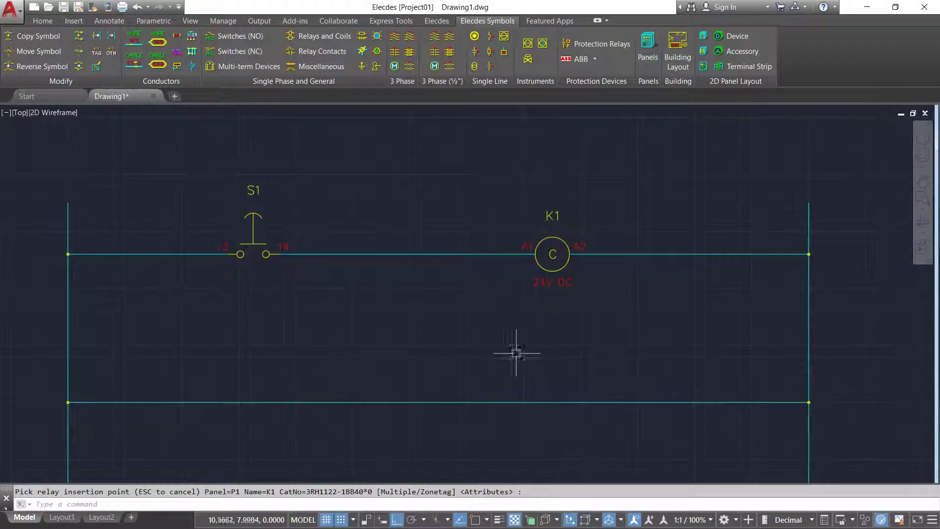
- Insert general option terminals TB1-1 left of S1 and TB1-2 right of K1
click(362, 52)
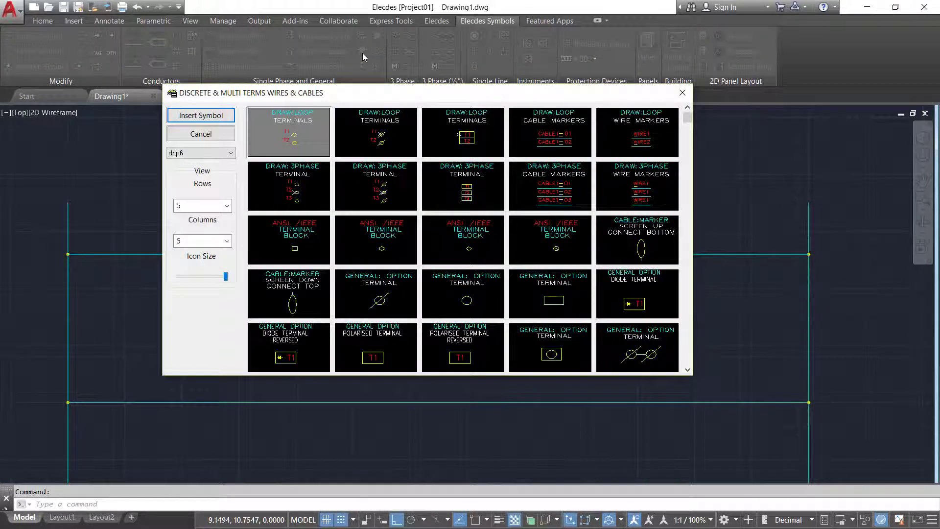
click(382, 298)
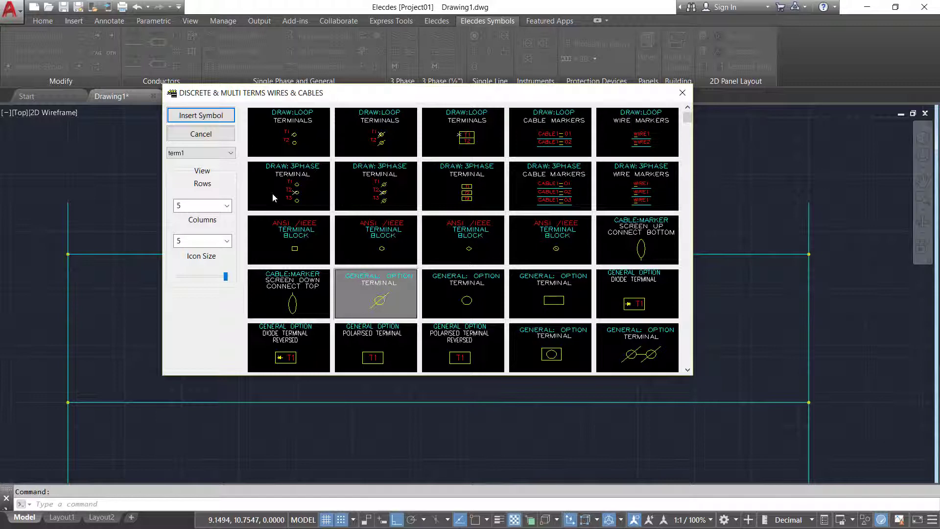
click(201, 115)
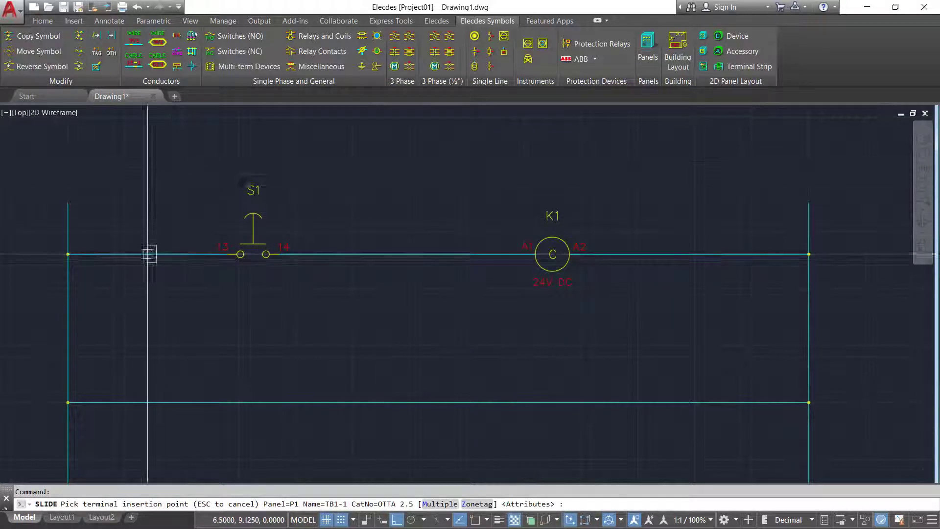
click(149, 253)
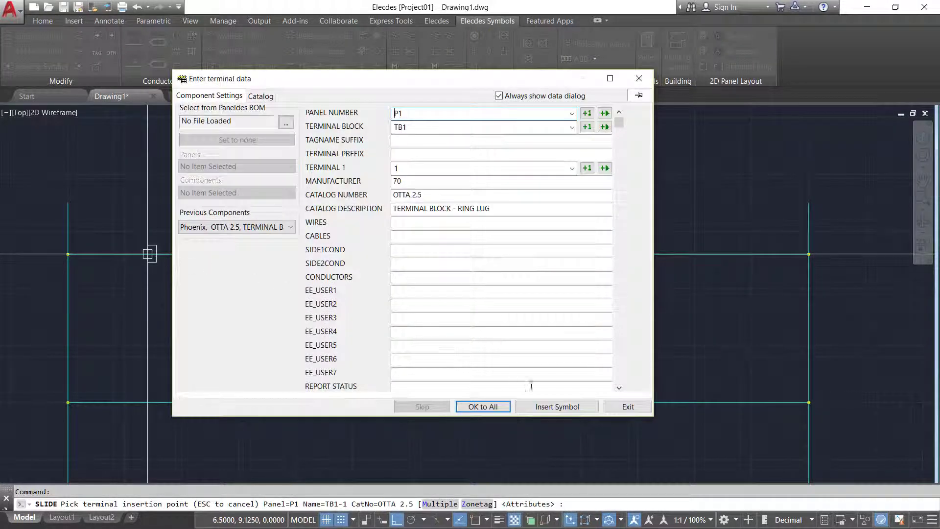
click(551, 407)
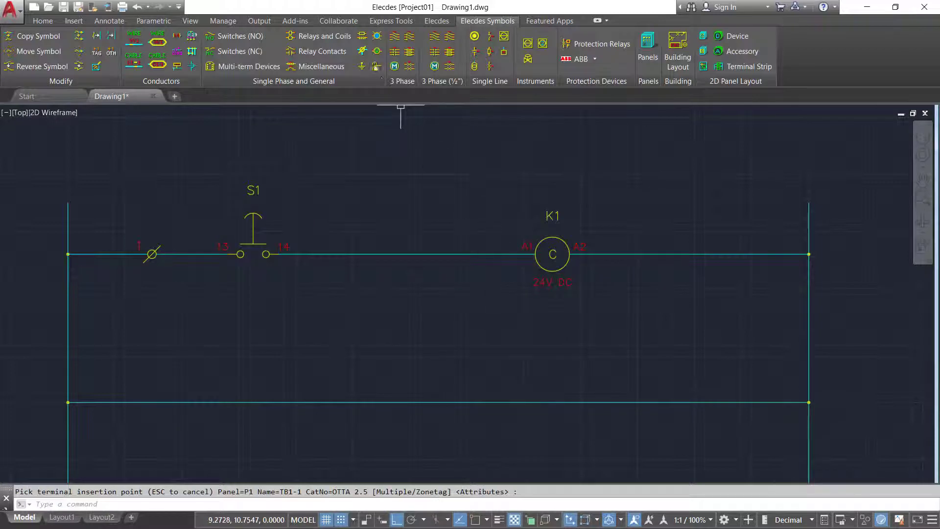
click(363, 51)
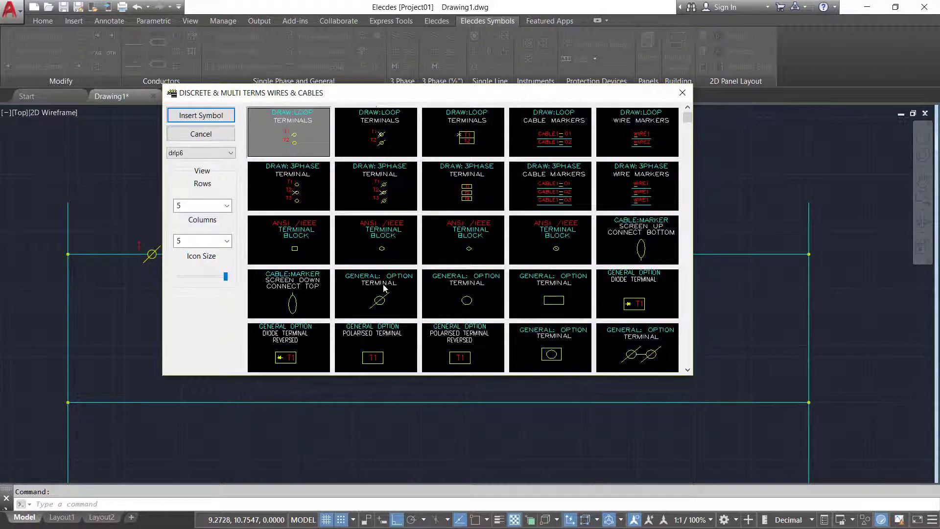
click(384, 290)
click(201, 116)
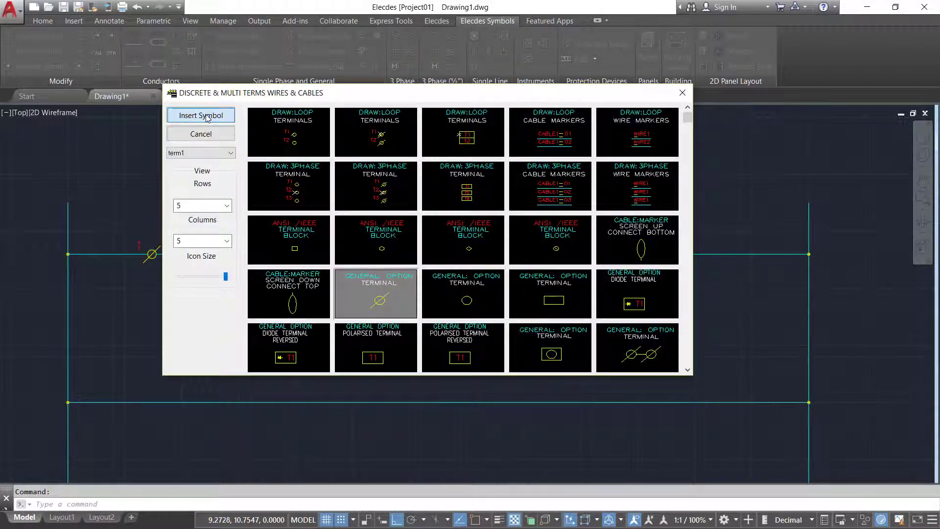
click(674, 253)
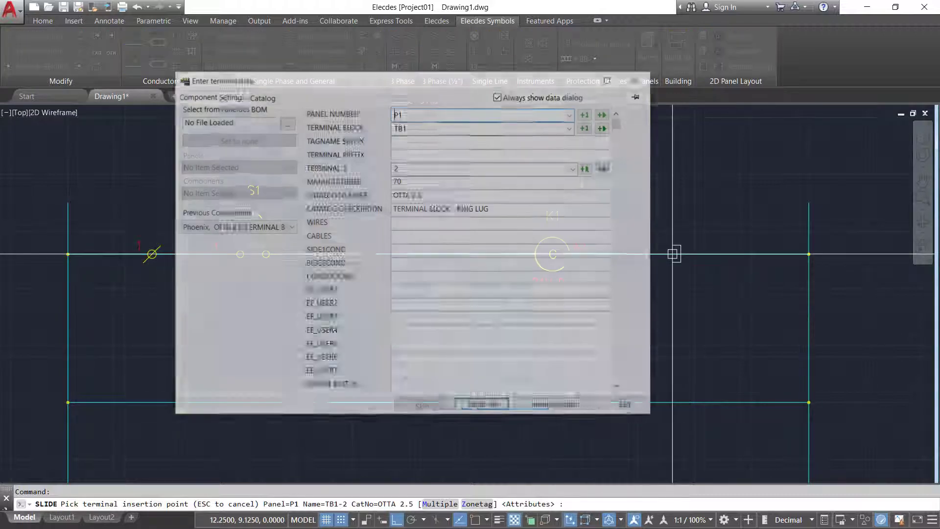
click(557, 407)
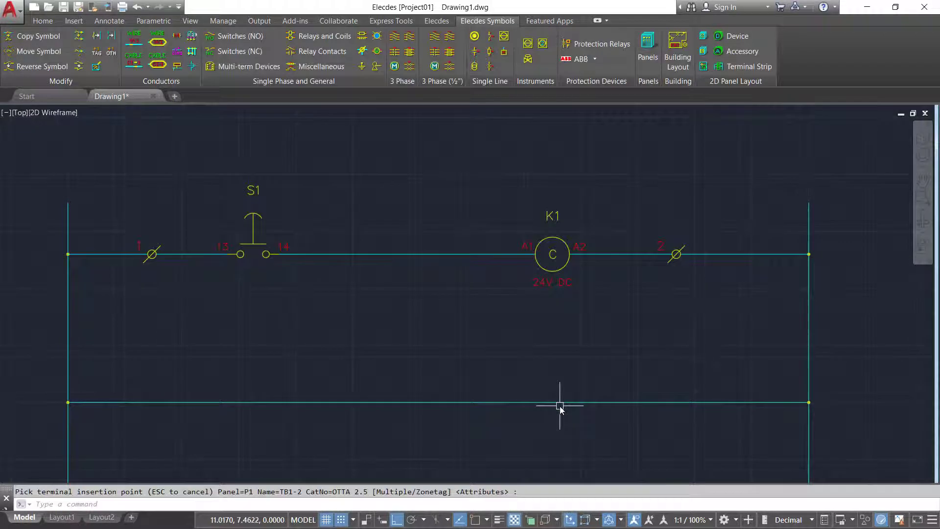
- Hide the name tag of the right-hand terminal on the top rung
click(437, 21)
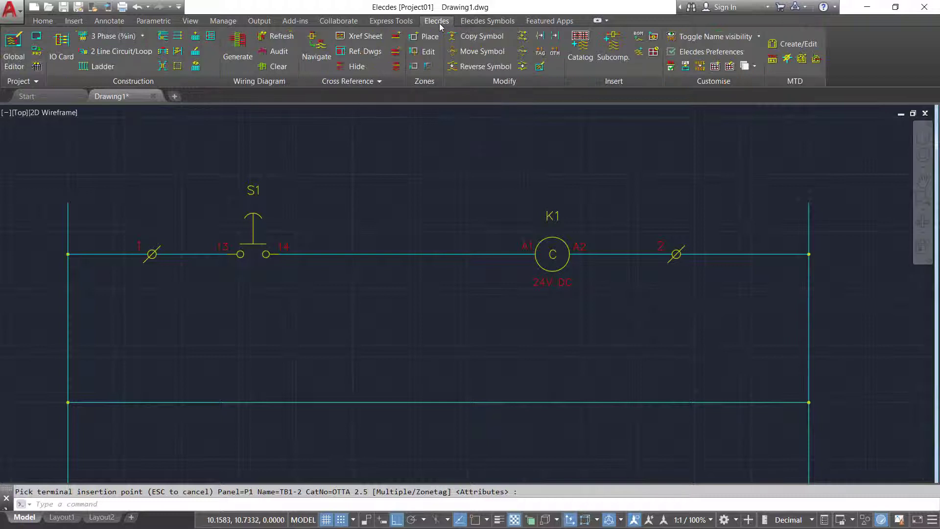
click(700, 37)
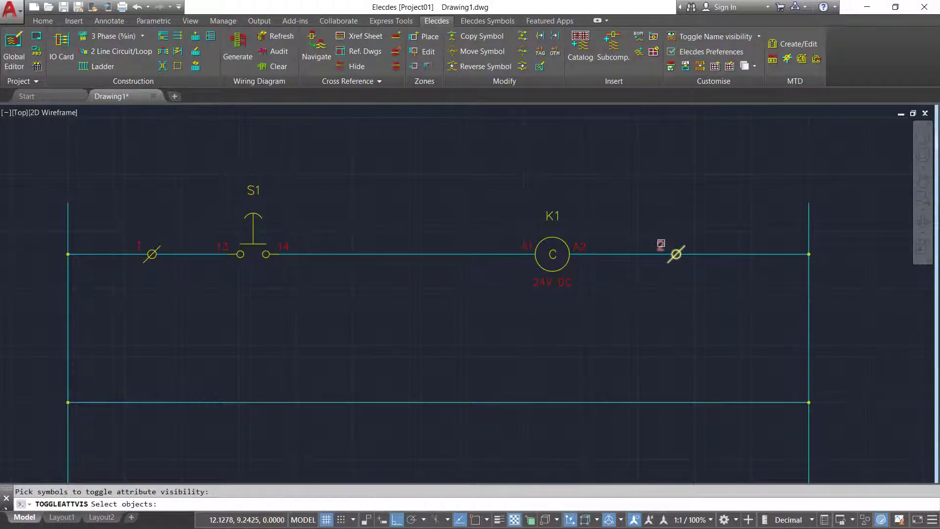
click(661, 244)
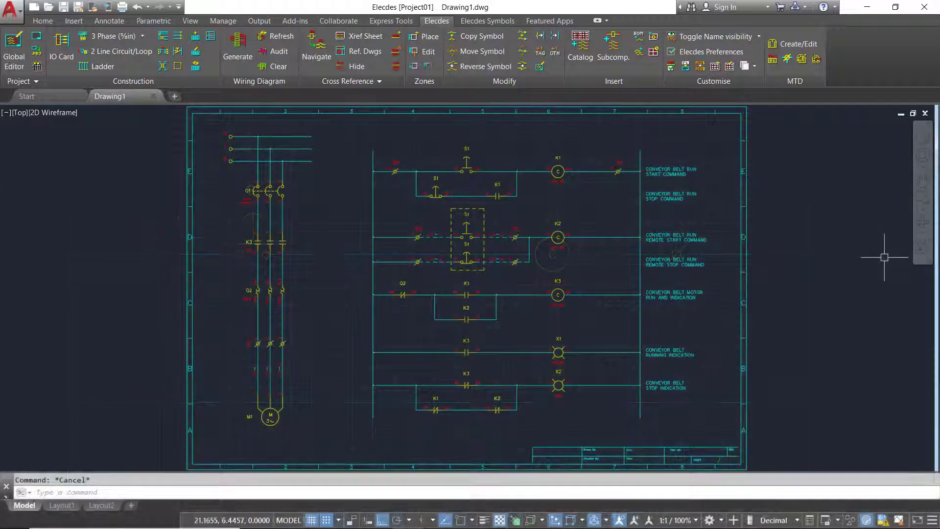
- Zoom and pan through the rungs, then zoom extents to show the full conveyor schematic
click(922, 201)
click(708, 312)
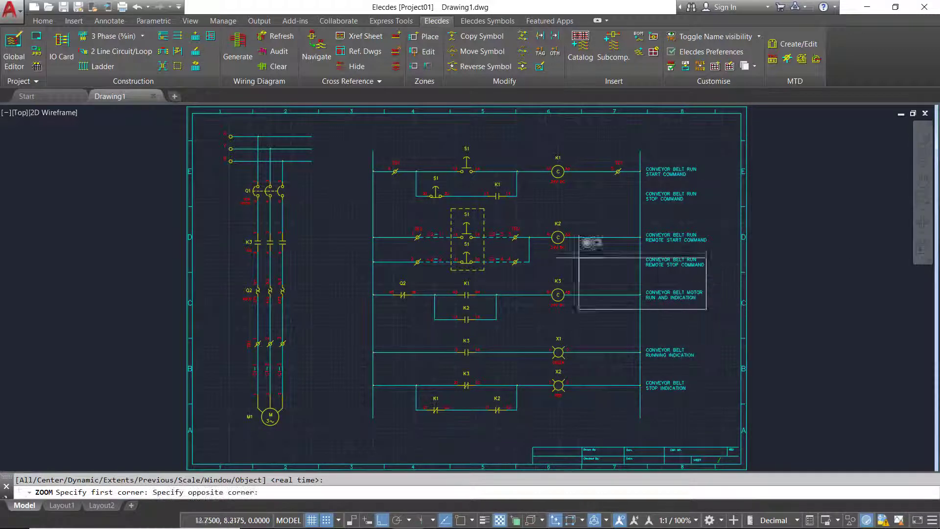
click(364, 122)
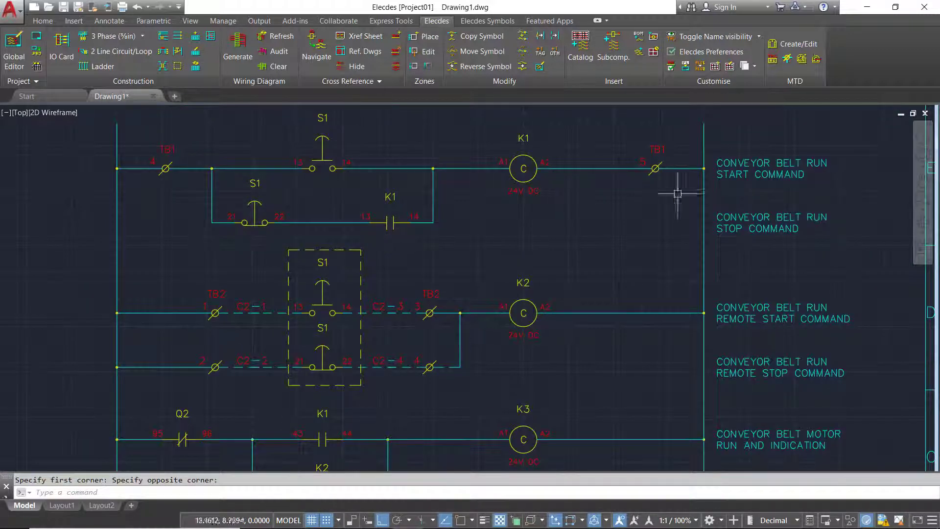
click(923, 182)
drag(640, 450, 648, 201)
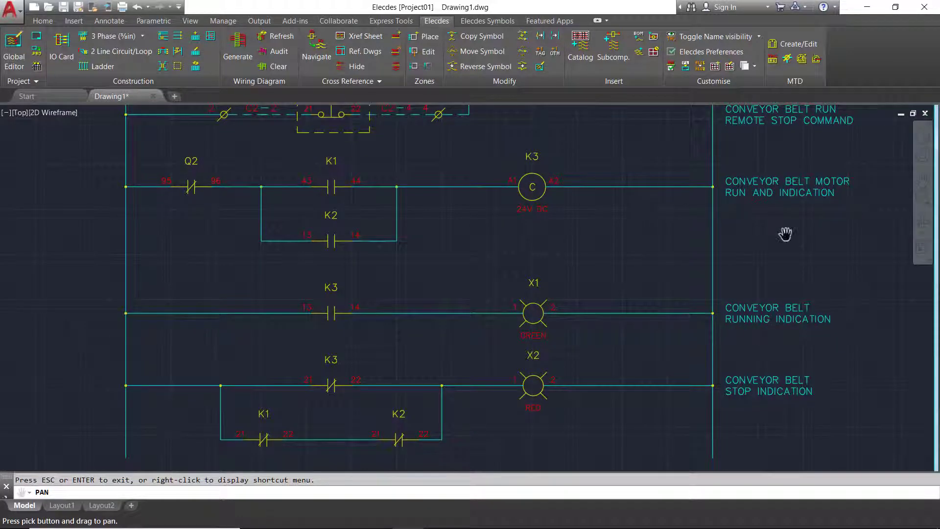
click(922, 221)
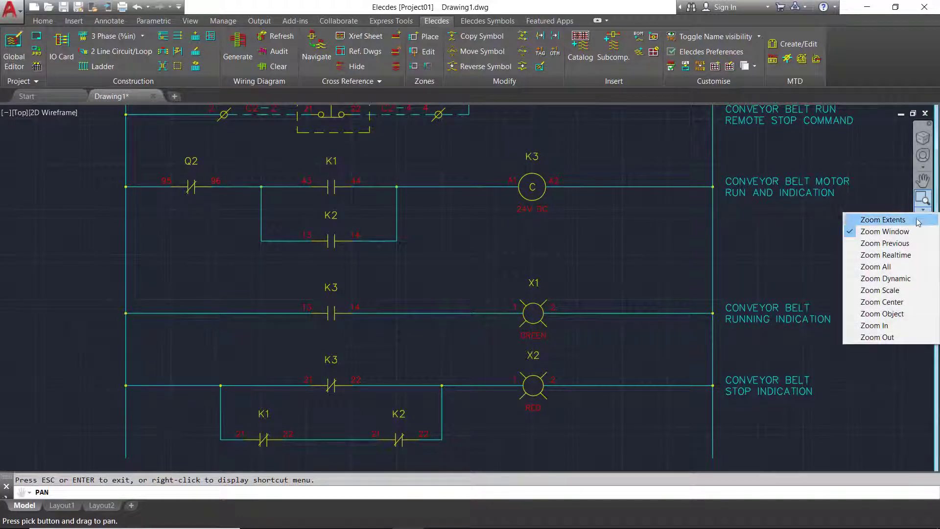
click(864, 218)
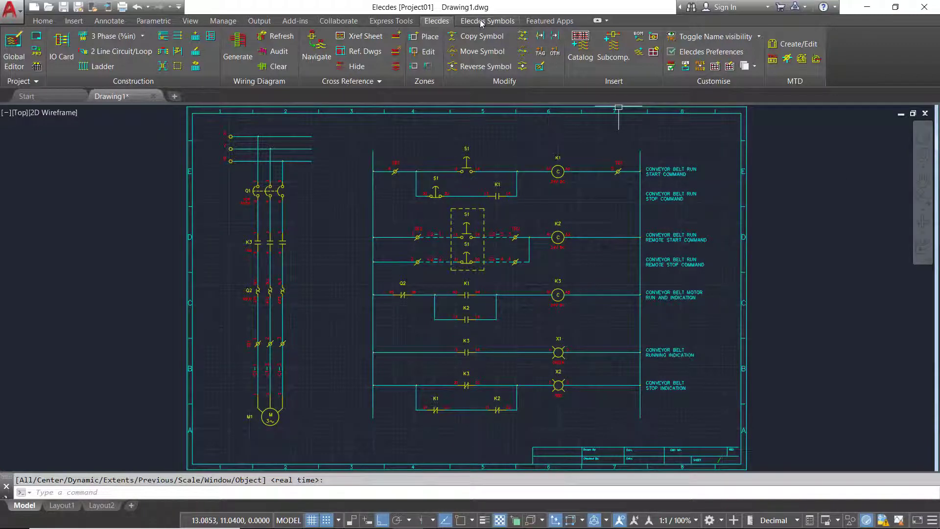
- Auto-wire the whole schematic with wire markers, choosing catalog wire 12170g
click(481, 22)
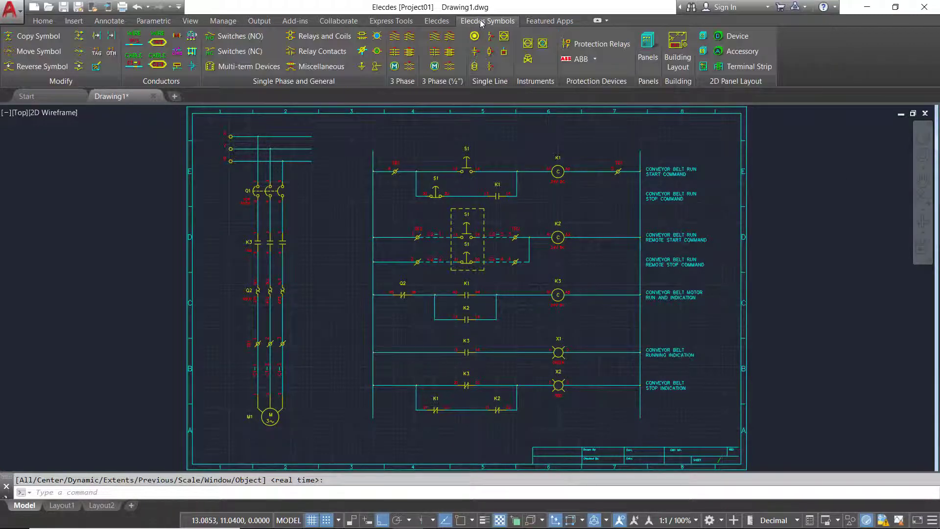
click(134, 44)
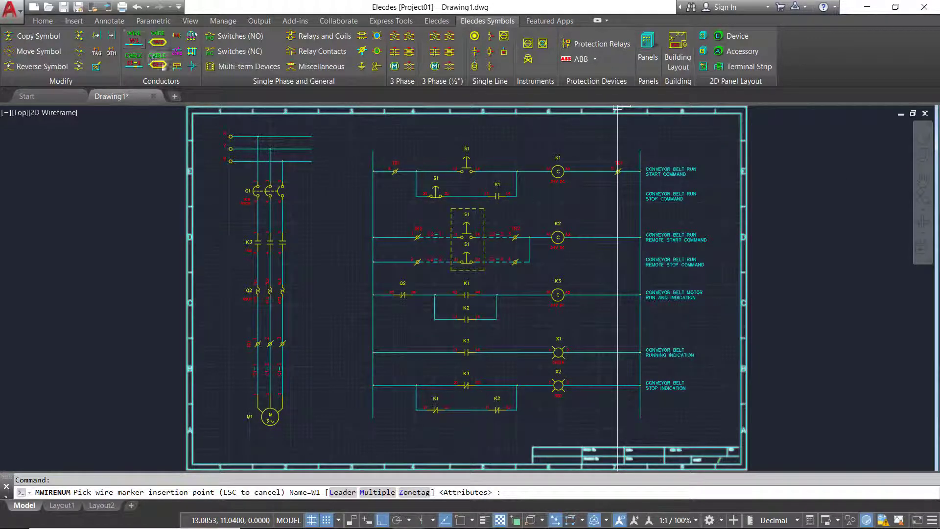
click(723, 434)
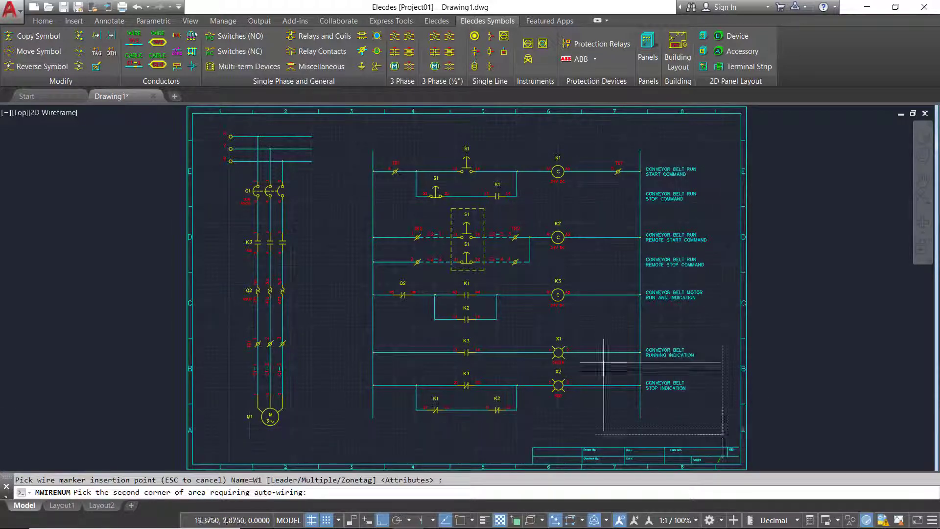
click(218, 127)
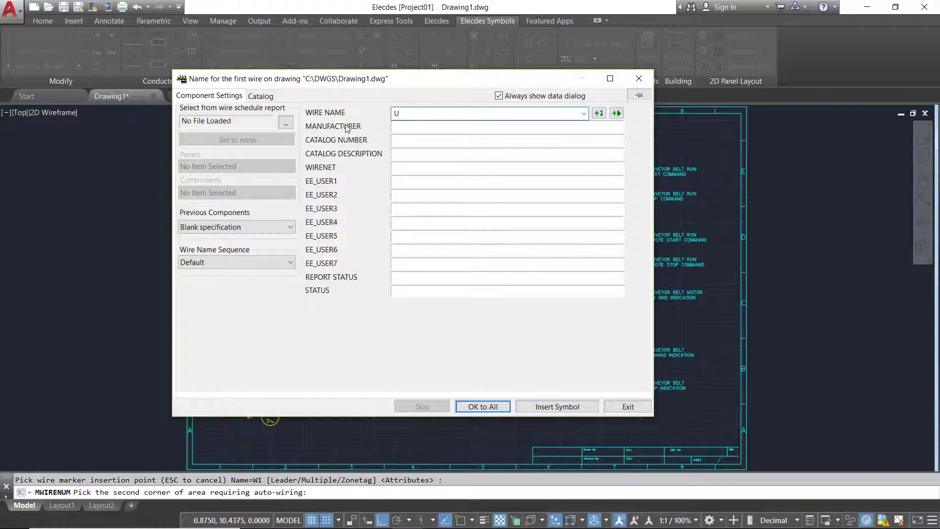
click(264, 96)
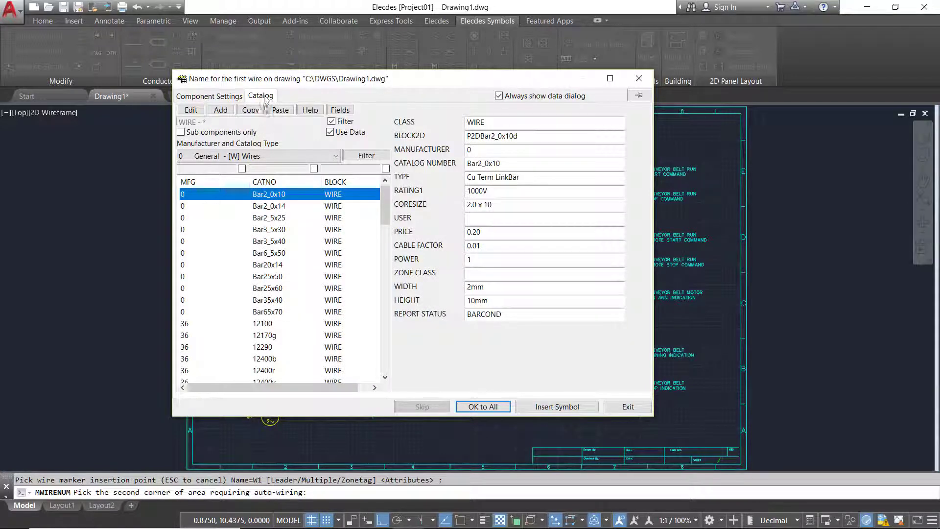
click(278, 338)
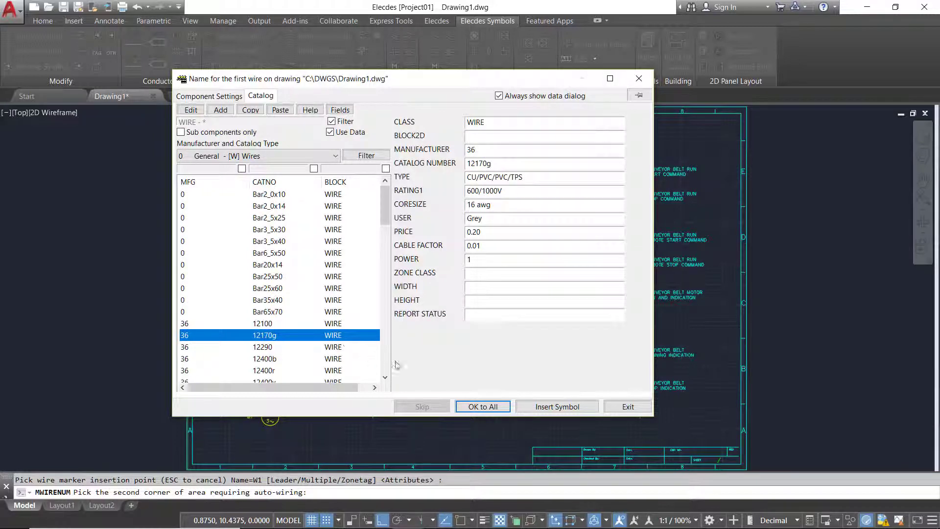
- Apply the wire settings to all wires and zoom into the S1 and K1 rungs
click(483, 408)
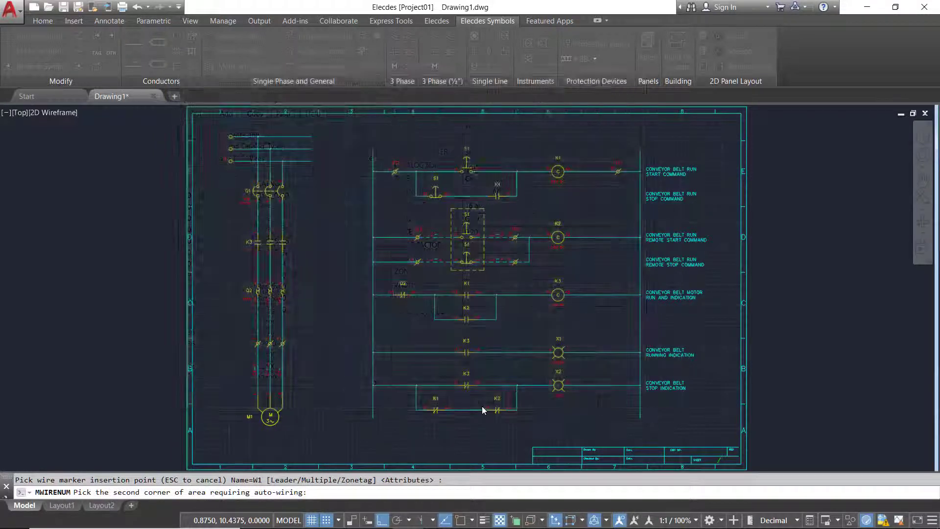
click(923, 223)
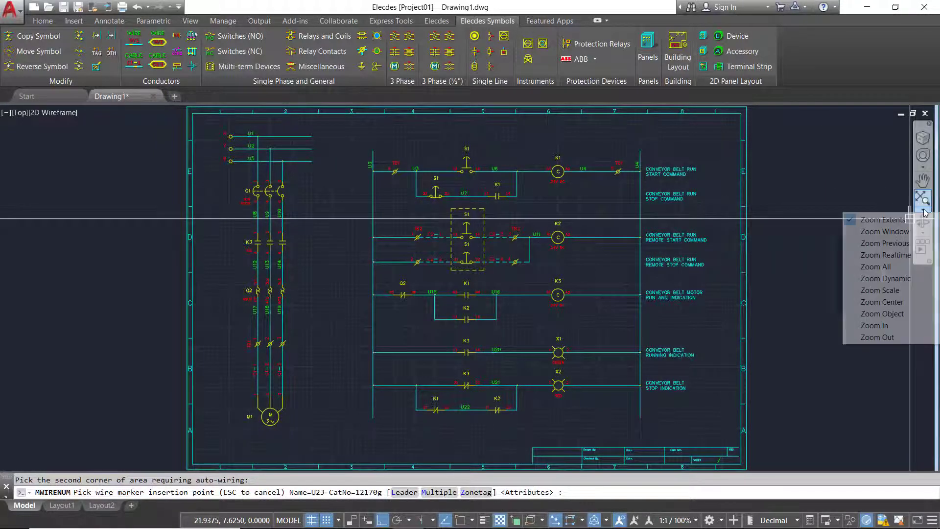
click(901, 232)
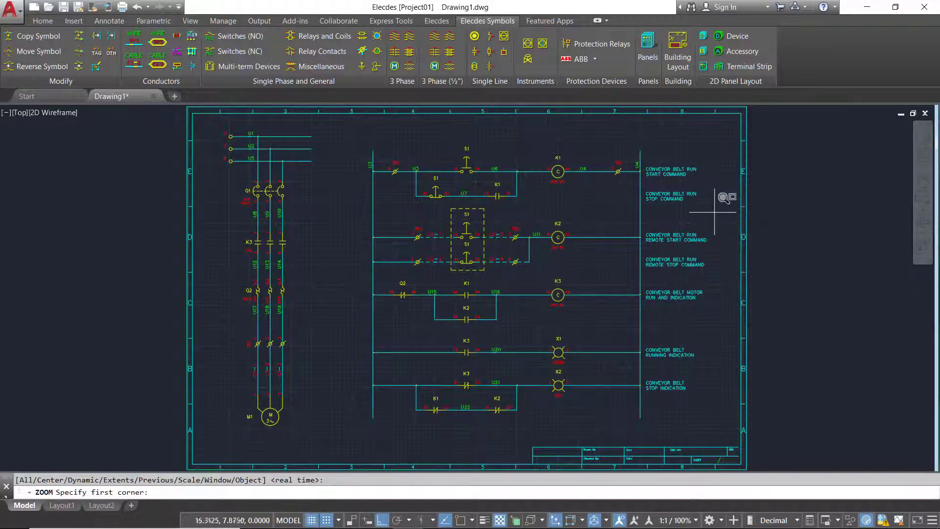
click(706, 214)
click(361, 131)
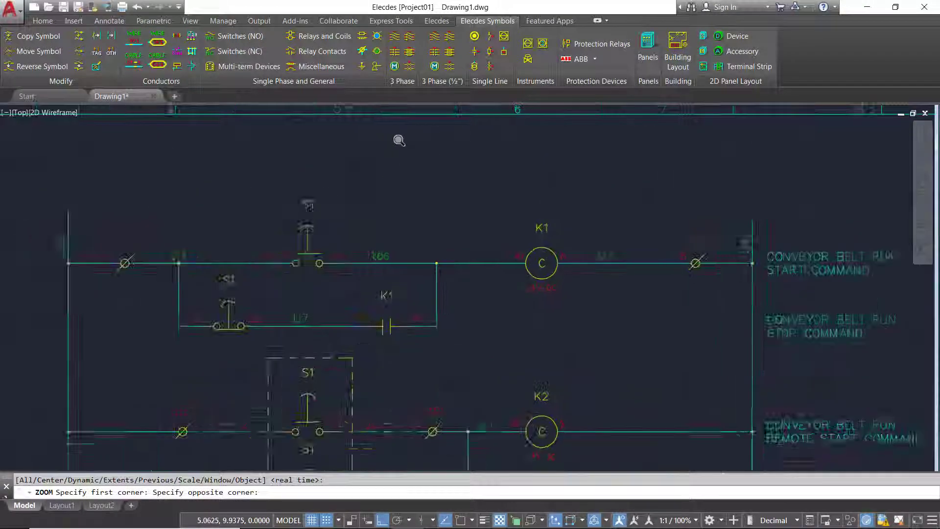
- Pan through the K2, K3, X1 and X2 rungs checking wire numbers, then zoom extents
click(923, 181)
drag(675, 426, 684, 234)
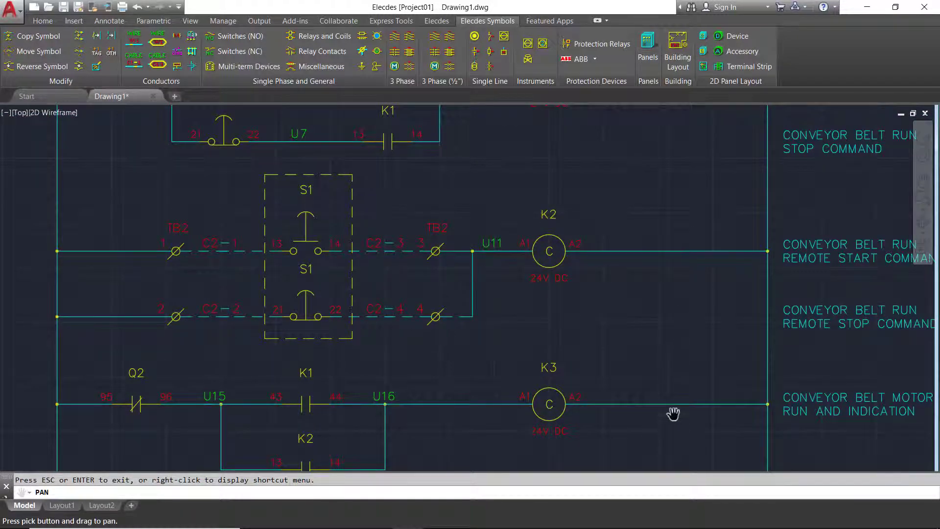
drag(674, 438, 677, 222)
drag(662, 416, 671, 326)
click(924, 210)
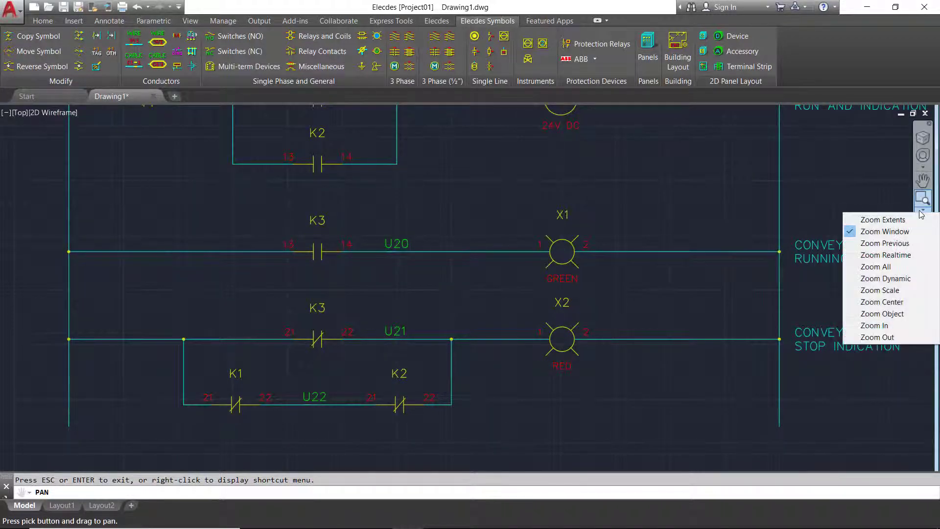
click(912, 221)
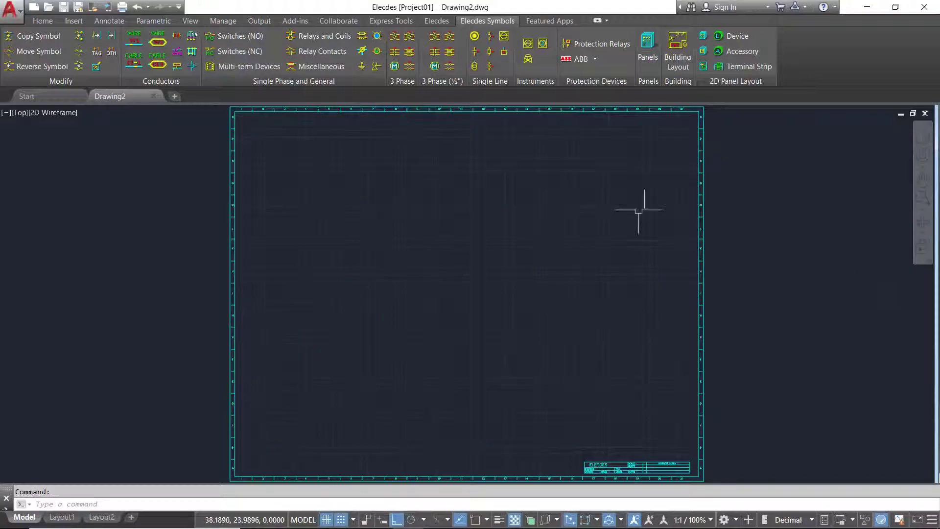
- Generate a wiring diagram of all panel 1F1 devices, placed near Drawing2's top-left
click(433, 21)
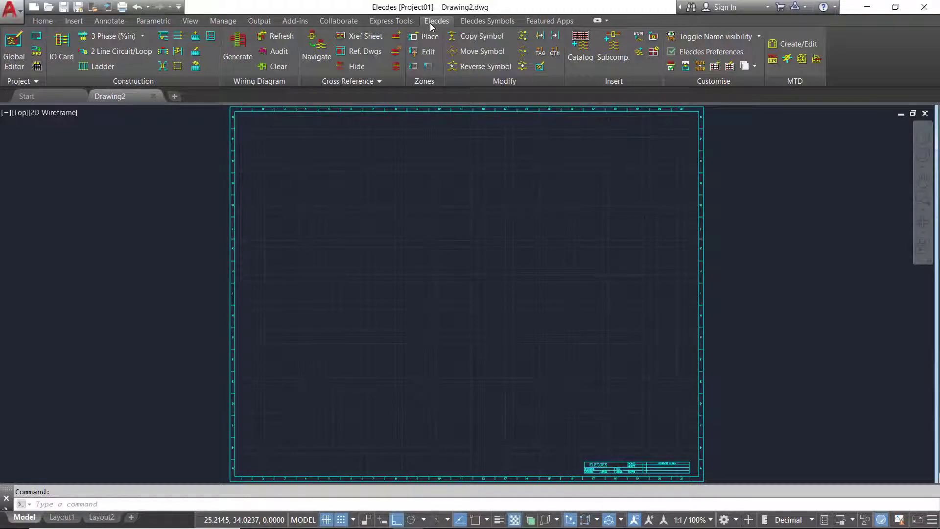
click(244, 46)
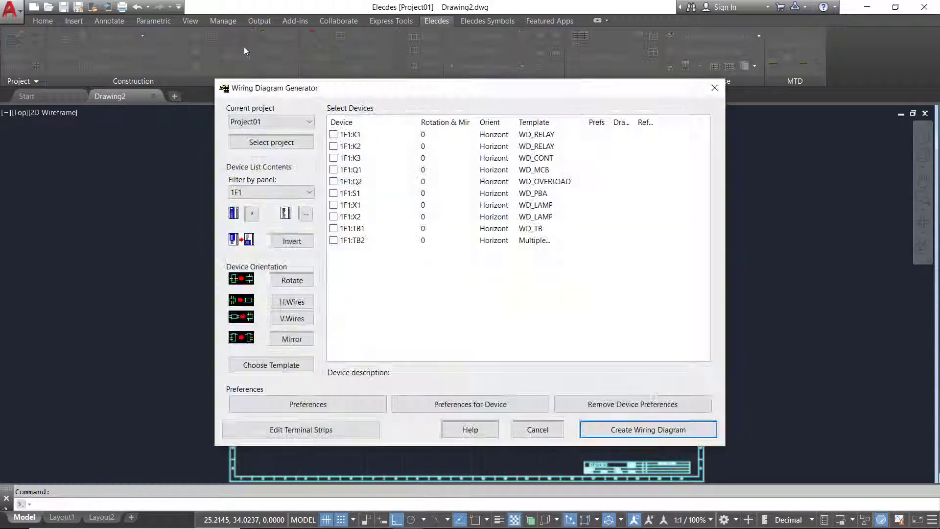
click(252, 214)
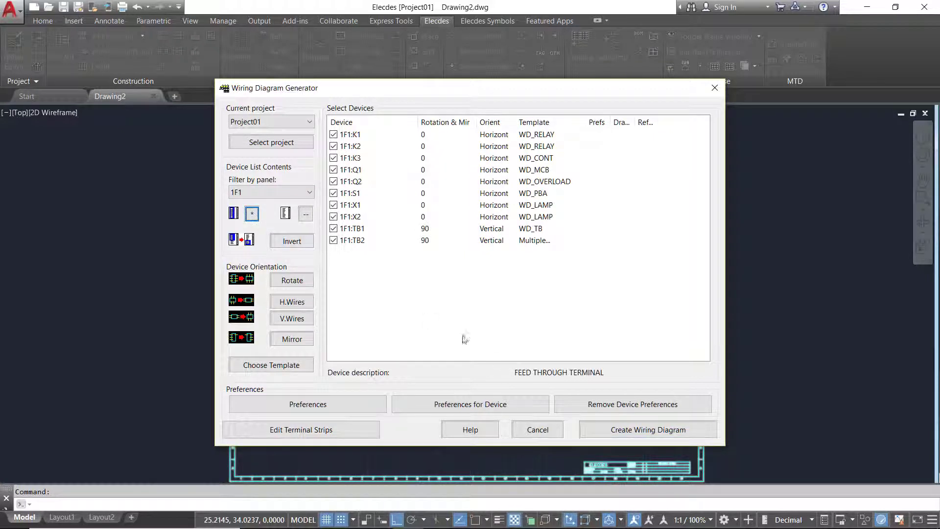
click(599, 426)
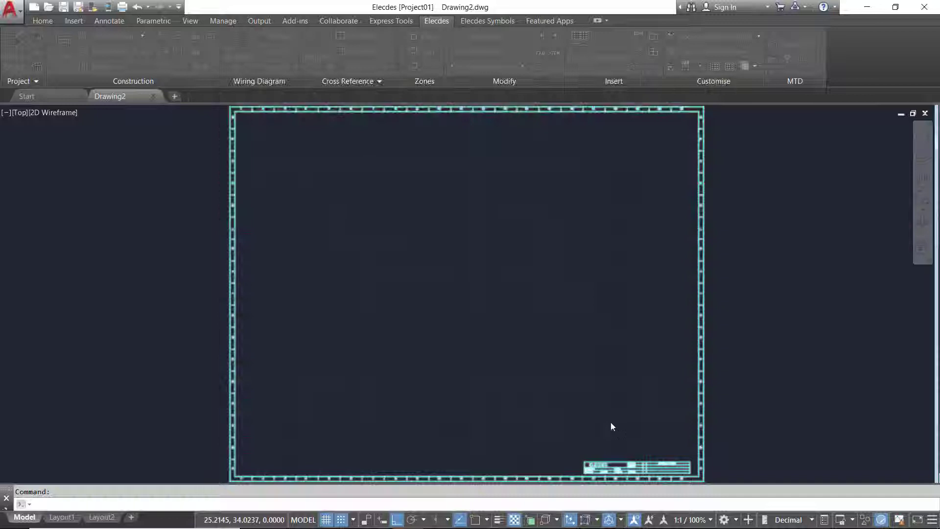
click(266, 136)
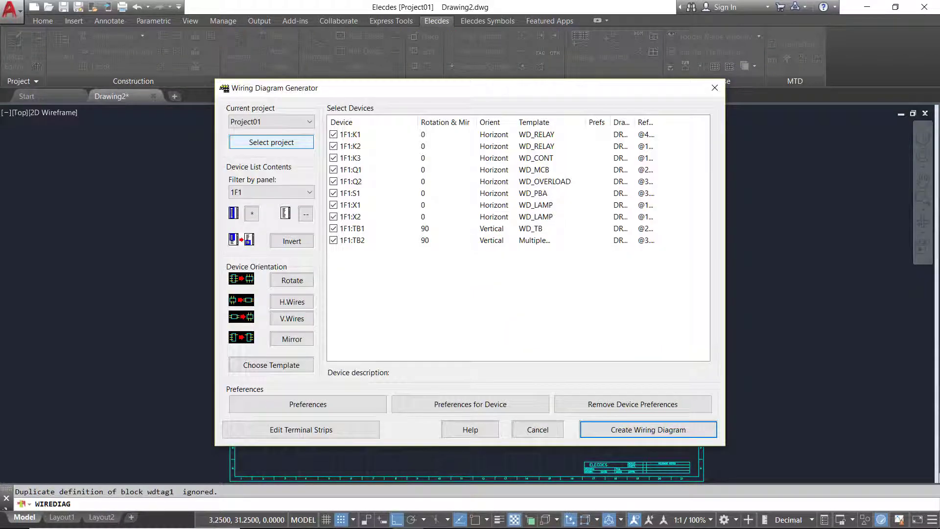
- Finish generating the diagram and pan across relays K1, K2 and K3
click(714, 88)
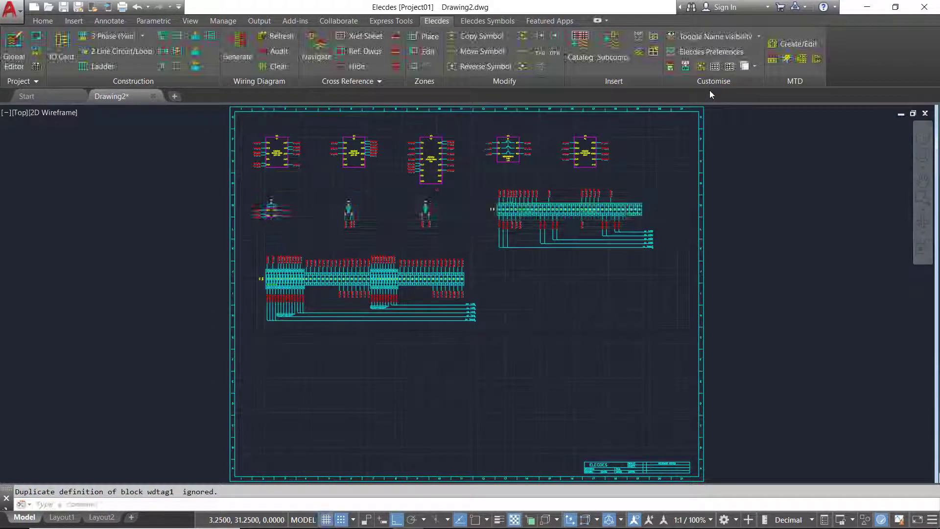
click(923, 180)
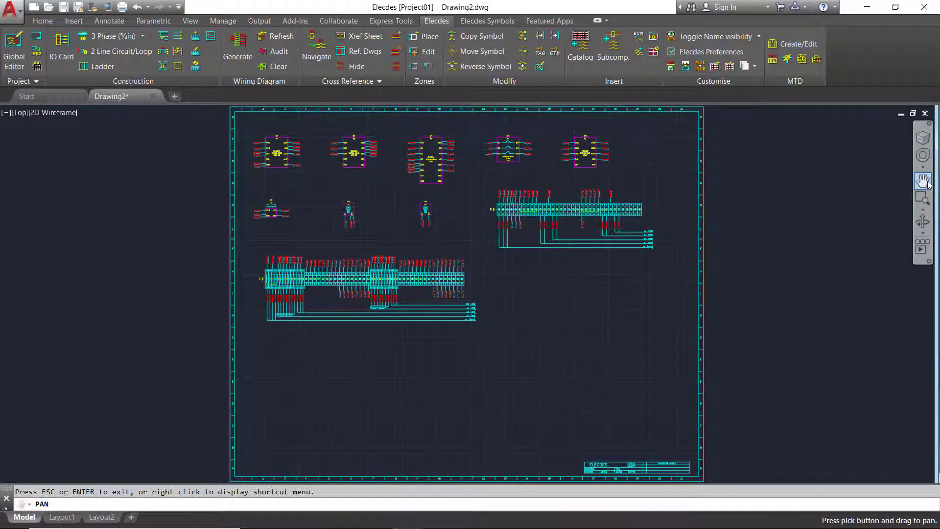
scroll(262, 144, up, 8)
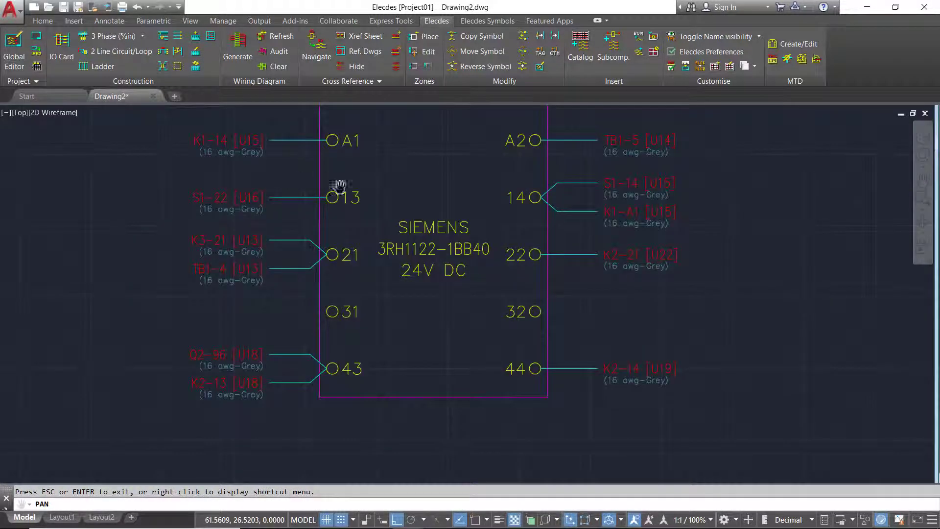
scroll(341, 255, down, 2)
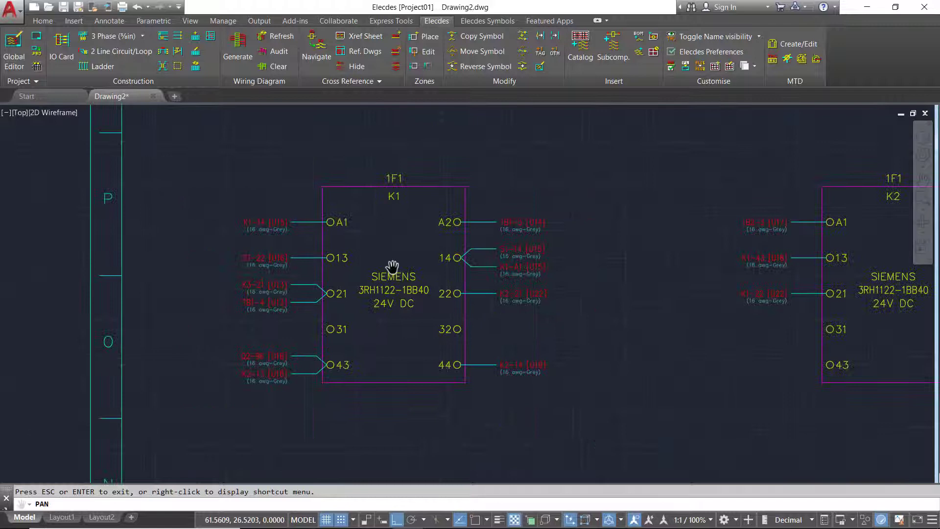
drag(758, 290, 390, 290)
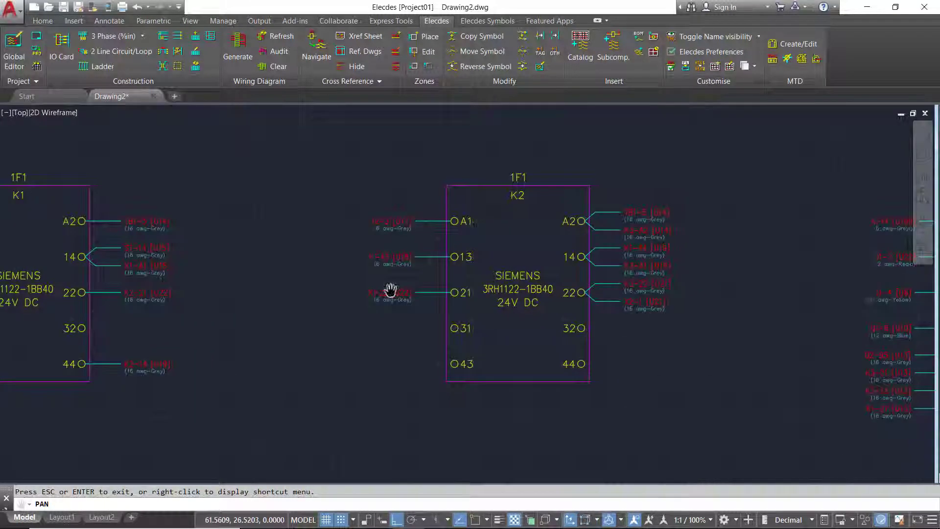
mouse_move(776, 311)
mouse_down()
mouse_move(573, 318)
mouse_move(370, 304)
mouse_move(300, 269)
mouse_up()
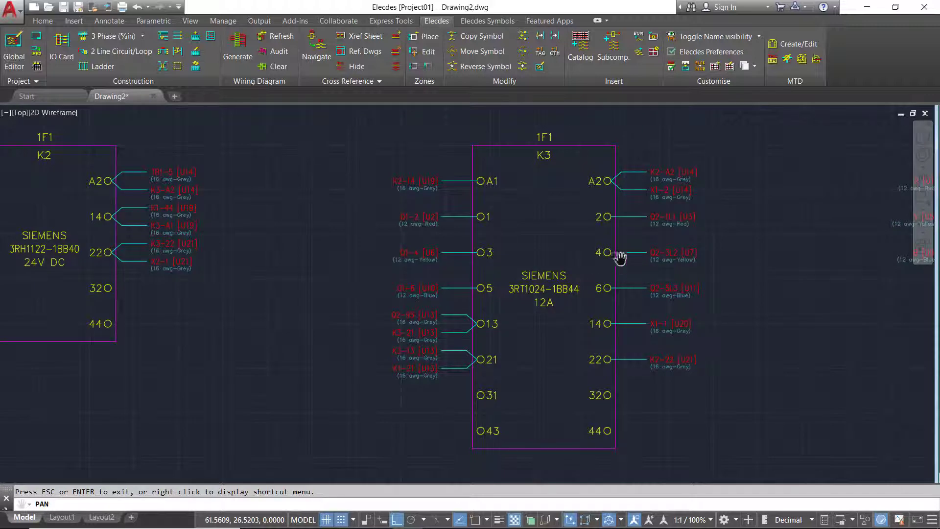
- Inspect K3's lower terminals, breakers Q1 and Q2, lamps X1 and X2, and strip TB1
scroll(650, 224, up, 2)
mouse_move(627, 407)
mouse_down()
mouse_move(719, 232)
mouse_move(741, 227)
mouse_move(745, 271)
mouse_move(706, 302)
mouse_up()
scroll(556, 242, down, 6)
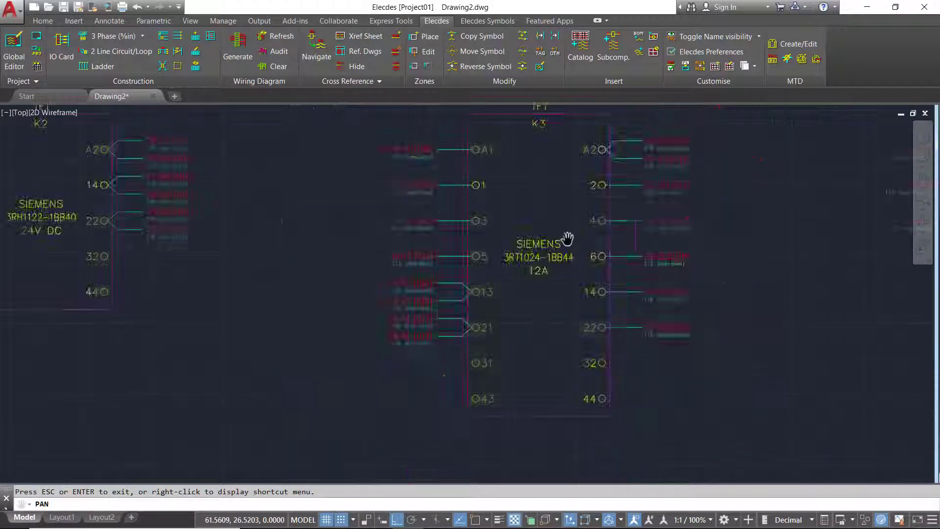
scroll(557, 242, up, 1)
mouse_move(744, 269)
mouse_down()
mouse_move(673, 288)
mouse_move(368, 300)
mouse_up()
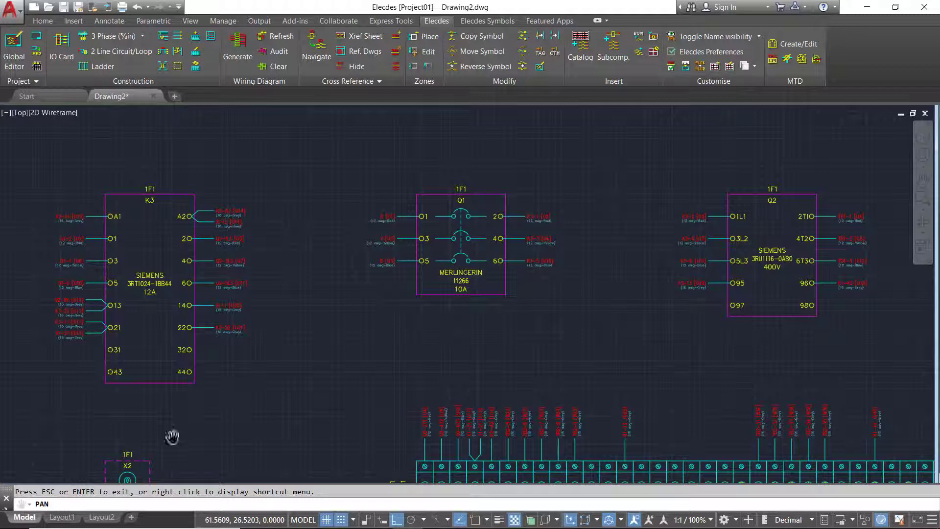
mouse_move(171, 436)
mouse_down()
mouse_move(500, 340)
mouse_move(580, 257)
mouse_up()
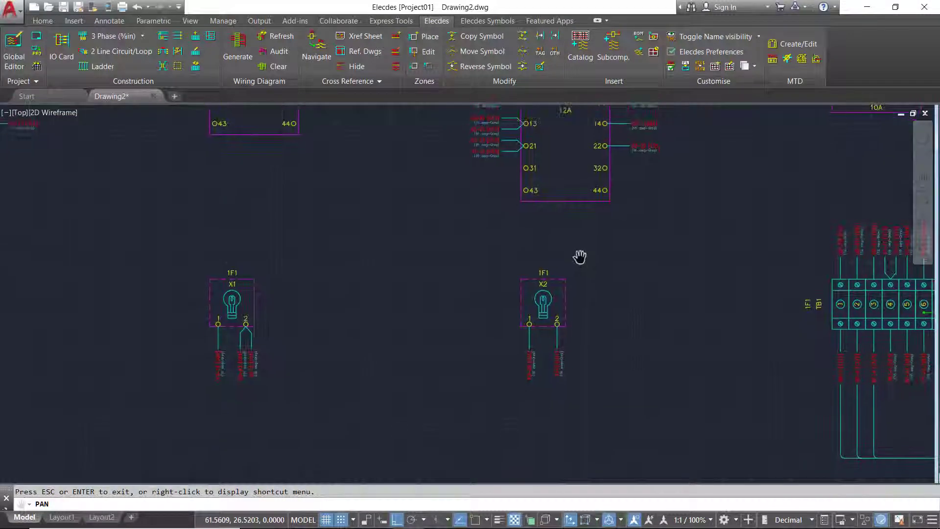
mouse_move(630, 316)
mouse_down()
mouse_move(325, 292)
mouse_move(60, 293)
mouse_up()
- Review terminal strip TB1 and its cable labels C1–C6, then view all strips together
scroll(485, 353, up, 2)
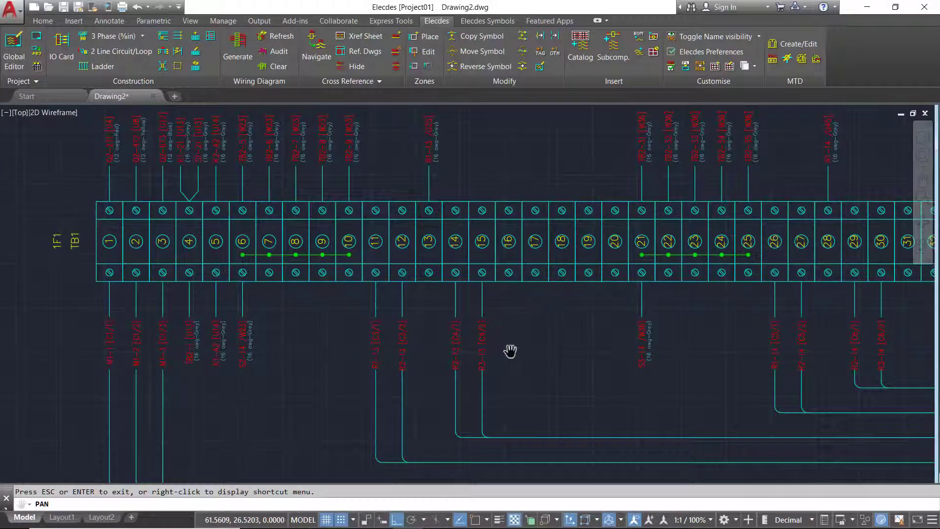
mouse_move(531, 341)
mouse_down()
mouse_move(543, 360)
mouse_move(367, 333)
mouse_move(291, 306)
mouse_move(301, 294)
mouse_up()
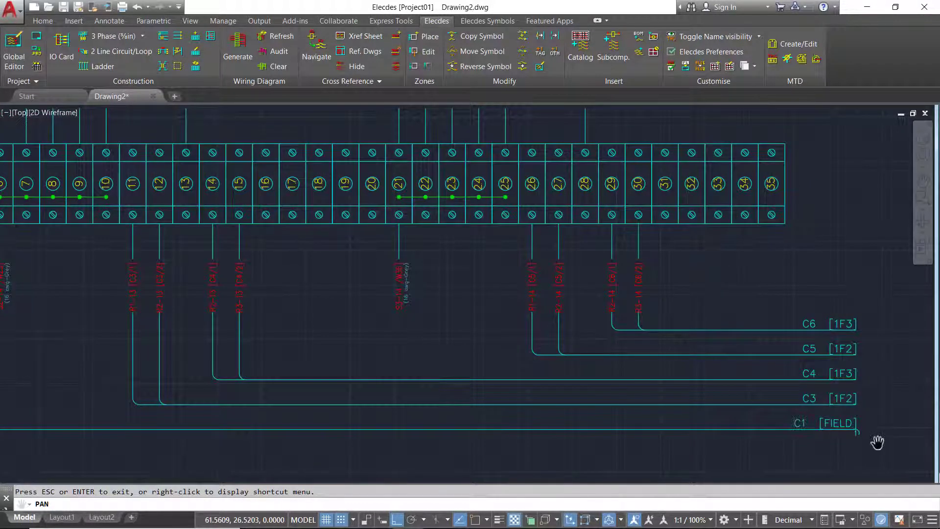
mouse_move(537, 383)
mouse_down()
mouse_move(529, 390)
mouse_move(786, 380)
mouse_up()
scroll(790, 267, down, 5)
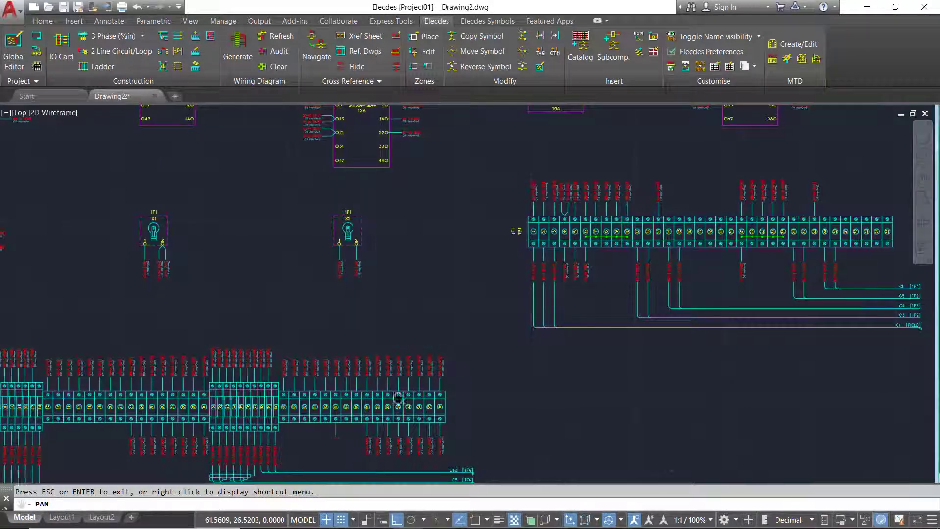
mouse_move(399, 395)
mouse_down()
mouse_move(667, 315)
mouse_move(669, 278)
mouse_up()
scroll(275, 318, up, 4)
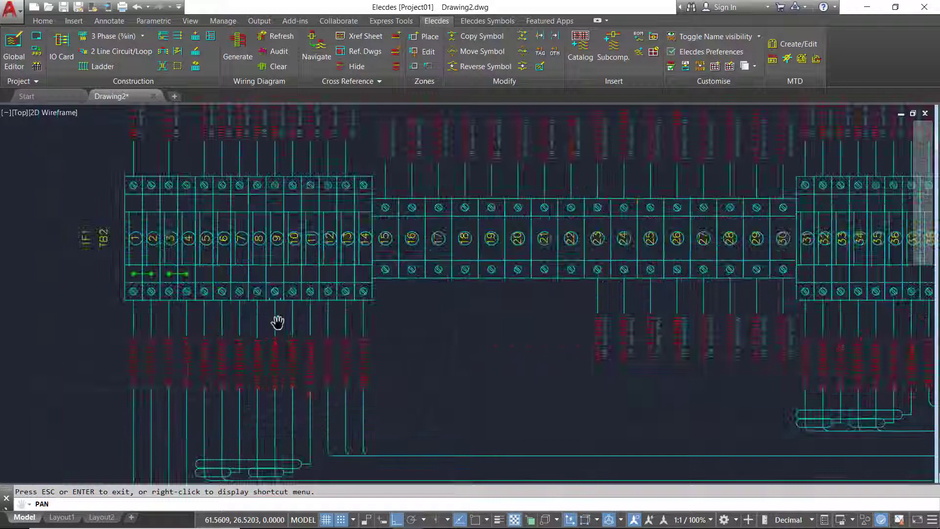
- Inspect TB2's terminals 31–40 and zoom out to the device layout
mouse_move(389, 350)
mouse_down()
mouse_move(398, 400)
mouse_move(439, 411)
mouse_move(428, 322)
mouse_move(355, 346)
mouse_move(203, 352)
mouse_up()
drag(735, 324, 729, 327)
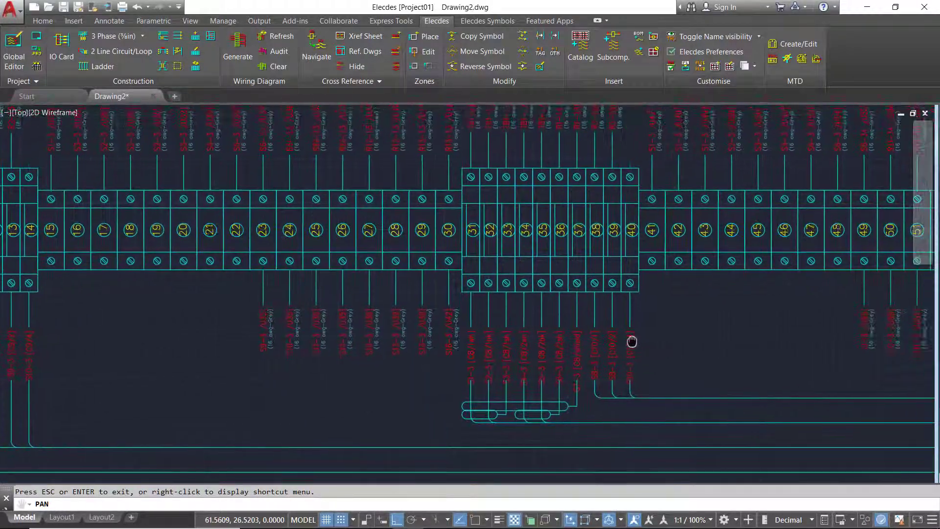
mouse_move(632, 341)
mouse_down()
mouse_move(336, 337)
mouse_move(332, 311)
mouse_move(527, 267)
mouse_move(663, 372)
mouse_move(668, 390)
mouse_move(625, 361)
mouse_move(593, 413)
mouse_up()
scroll(668, 390, down, 5)
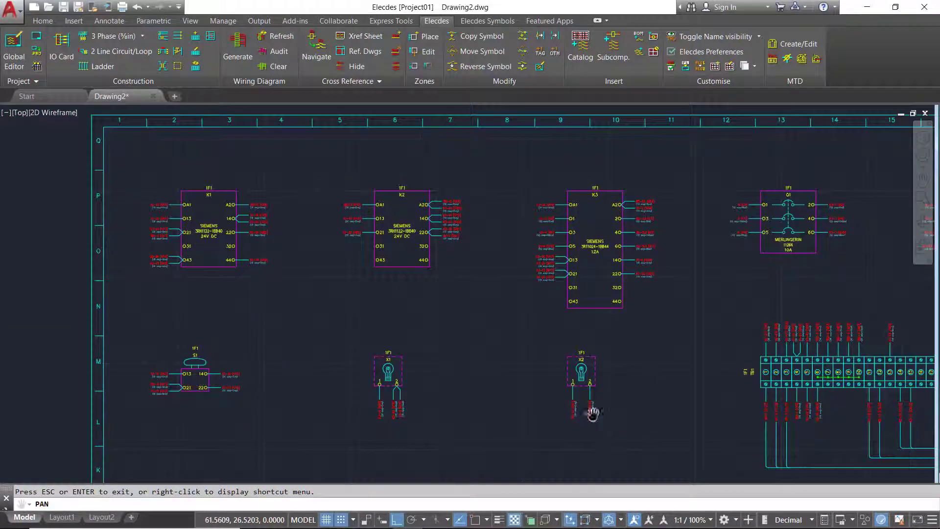
- Navigate from relay K3 to its POWER CONTACT: 3N/O in the schematic
click(316, 47)
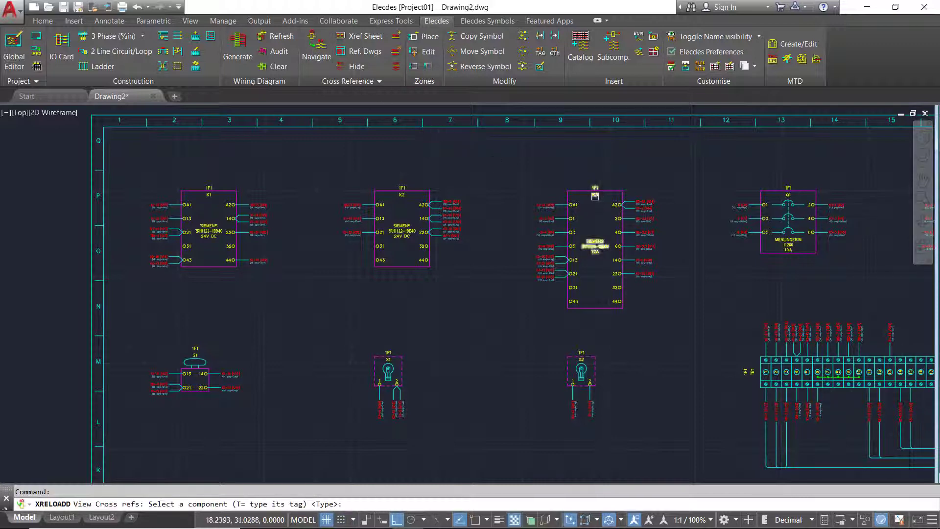
click(589, 209)
click(513, 267)
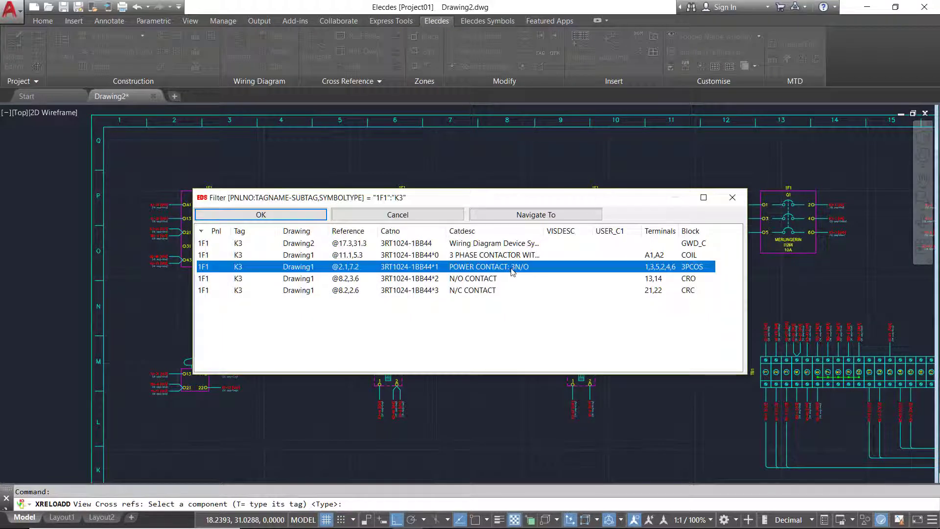
click(527, 222)
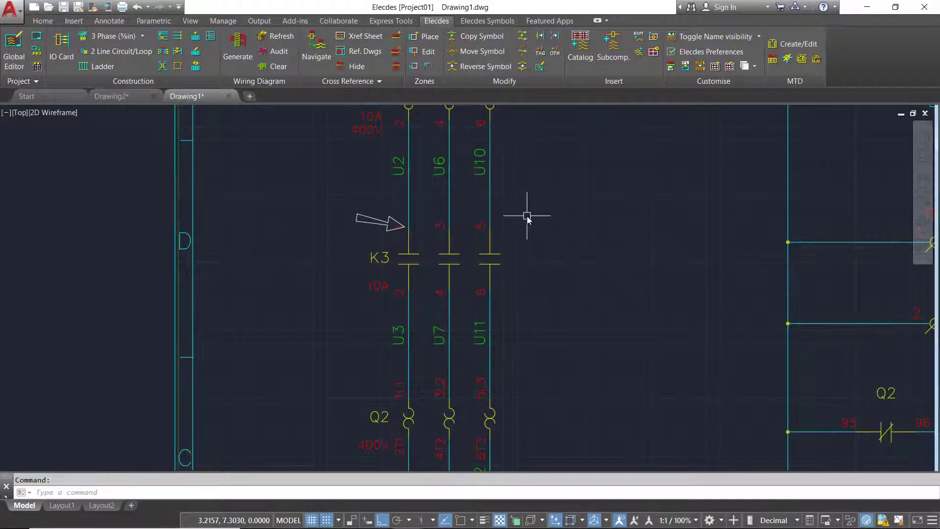
mouse_move(520, 284)
middle_down()
mouse_move(534, 313)
mouse_move(531, 166)
middle_up()
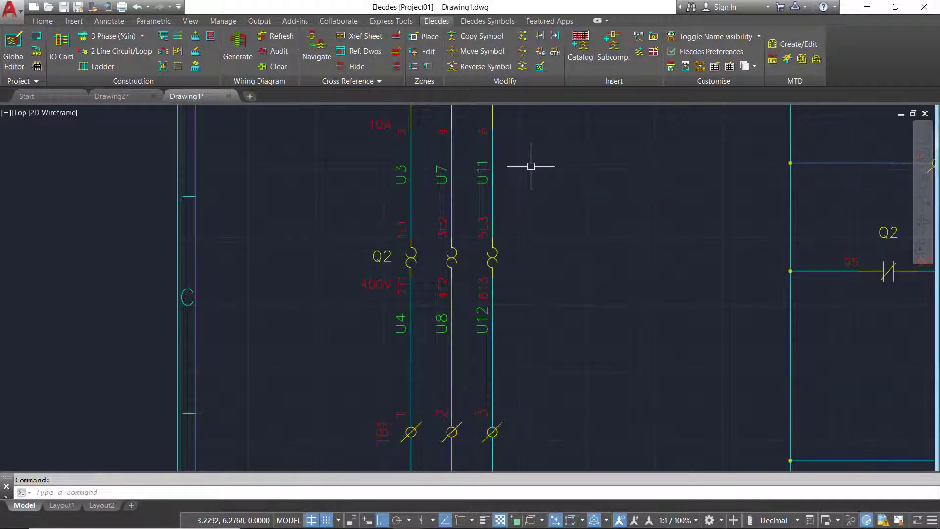
- Navigate from overload Q2 to its wiring-diagram symbol in Drawing2
click(317, 49)
click(381, 256)
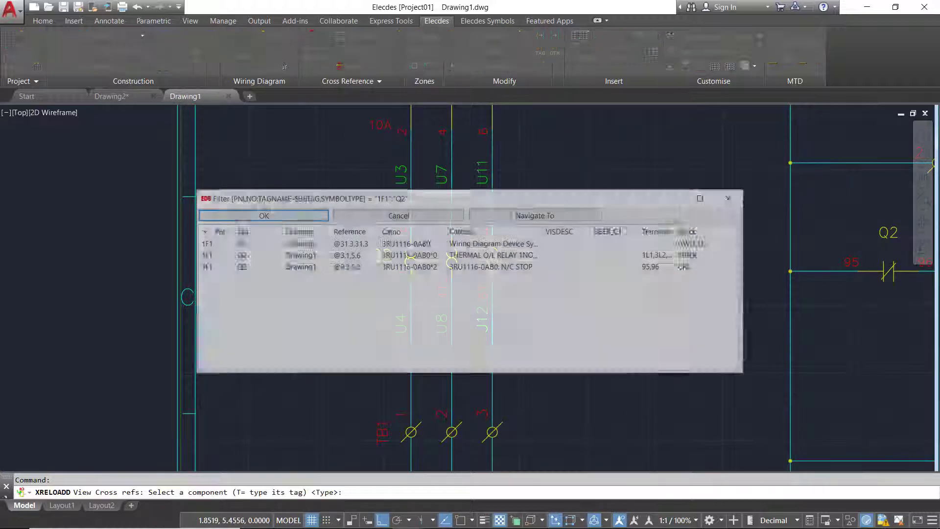
click(511, 246)
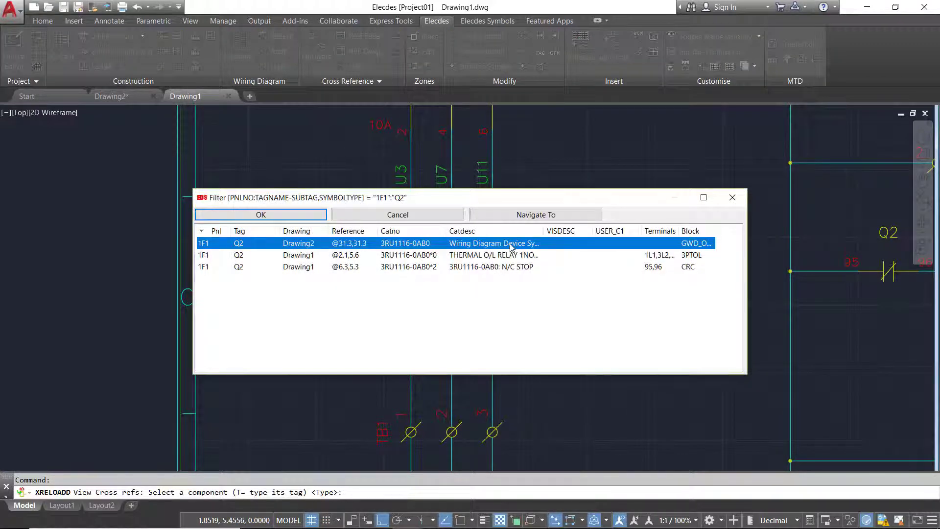
click(536, 216)
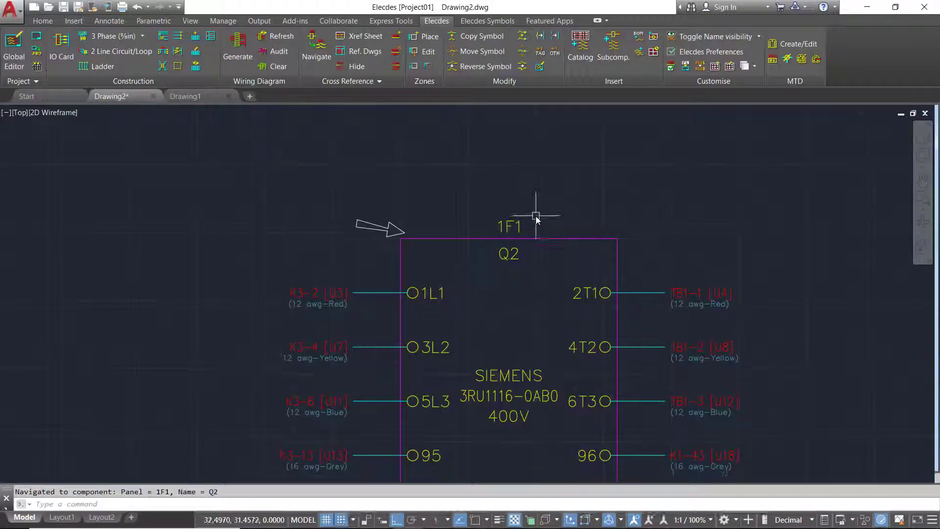
mouse_move(542, 307)
middle_down()
mouse_move(544, 319)
mouse_move(533, 235)
middle_up()
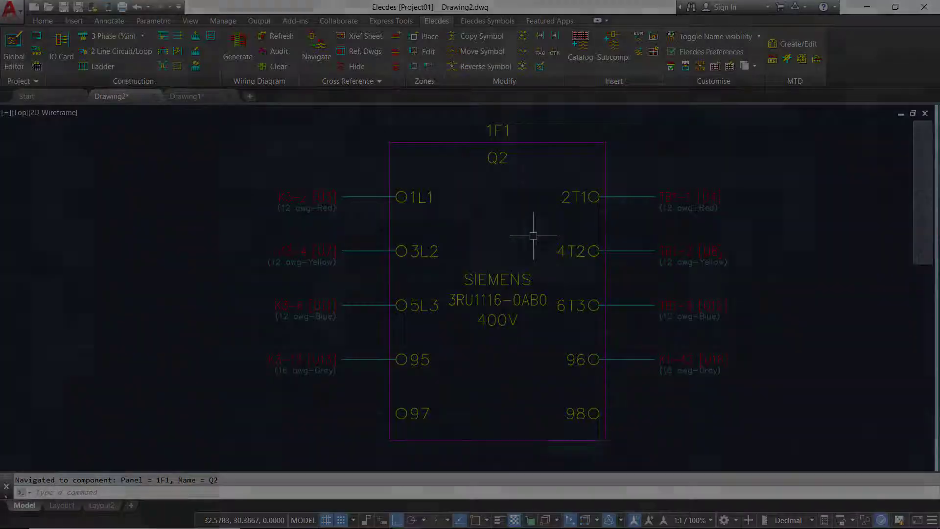